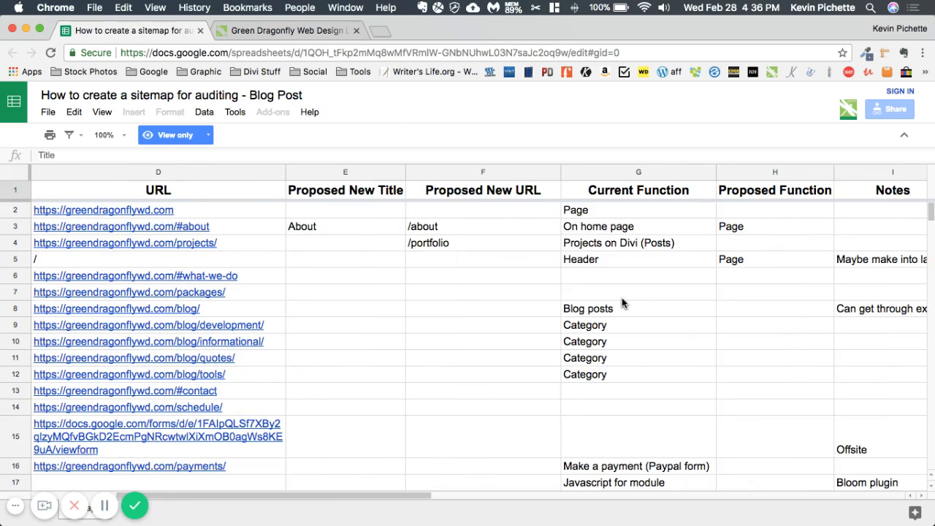
# Switch from the example sitemap spreadsheet to the Green Dragonfly website and look over its home page
pyautogui.hscroll(-12, 622, 297)
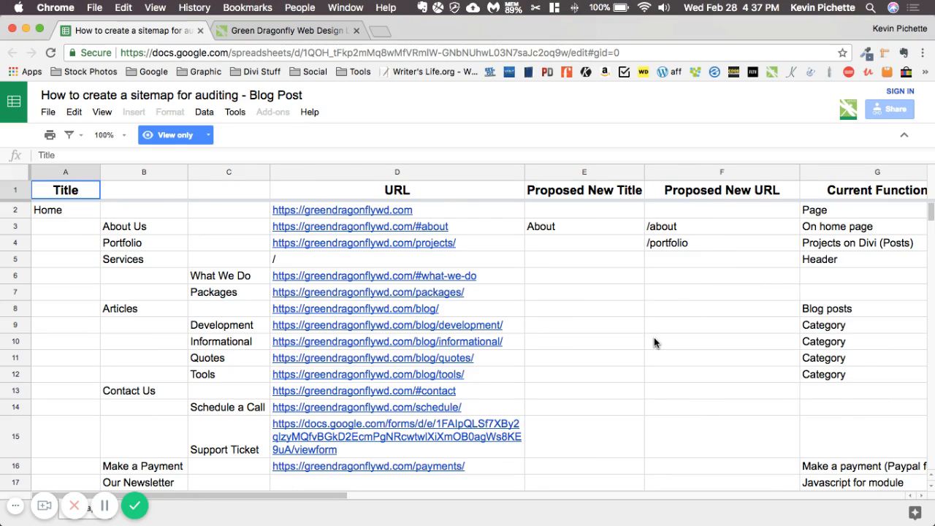
pyautogui.click(296, 30)
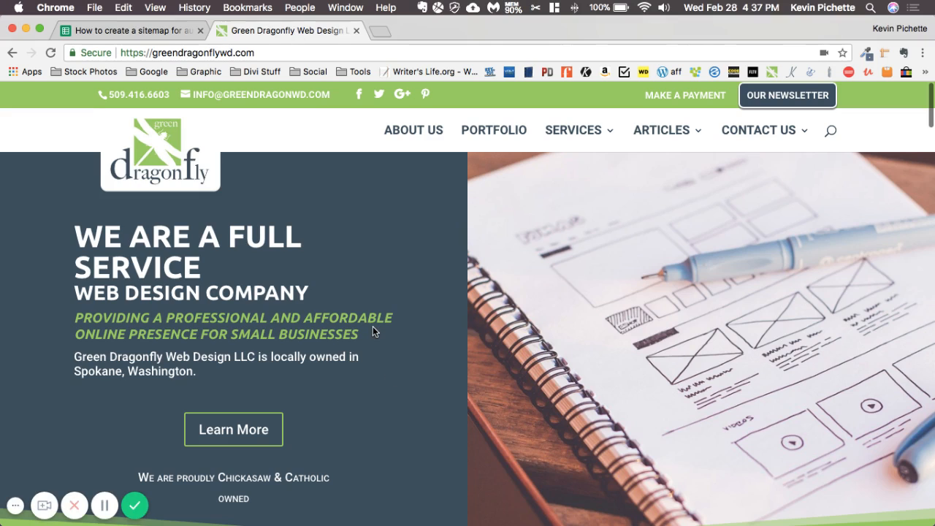
pyautogui.scroll(-5, 357, 260)
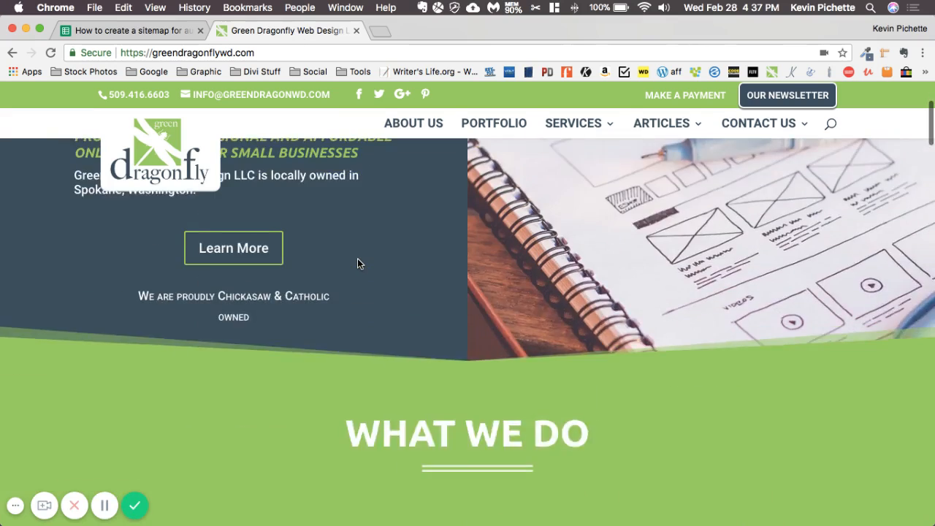
pyautogui.scroll(5, 358, 260)
pyautogui.scroll(-1, 367, 227)
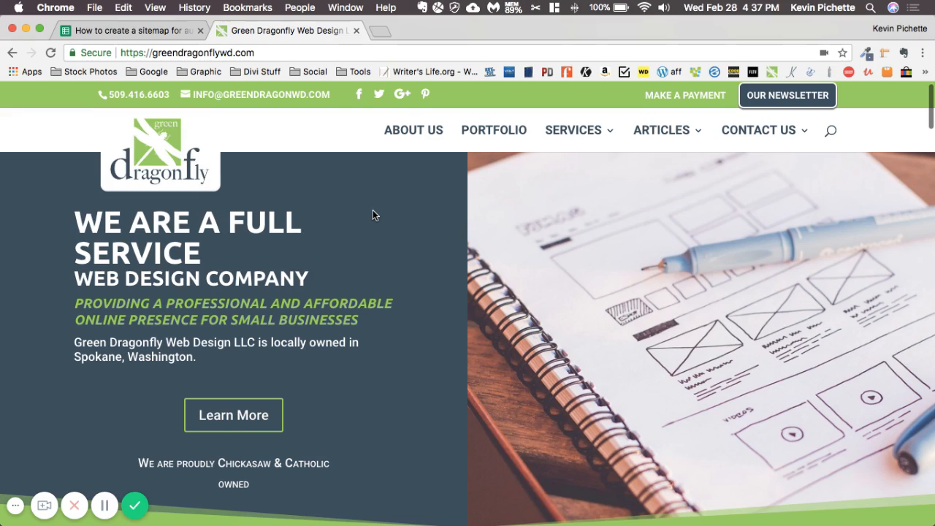
# Return to the example sitemap spreadsheet and examine its page hierarchy, URL, proposed change, function and notes columns
pyautogui.click(97, 28)
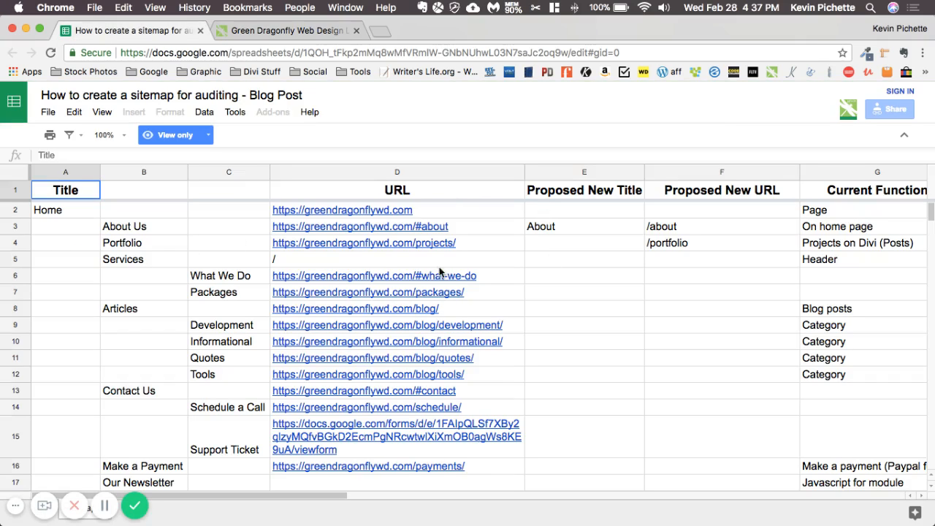
pyautogui.moveTo(383, 252)
pyautogui.scroll(-1, 267, 293)
pyautogui.scroll(1, 268, 292)
pyautogui.scroll(-1, 143, 299)
pyautogui.scroll(1, 144, 303)
pyautogui.hscroll(5, 143, 303)
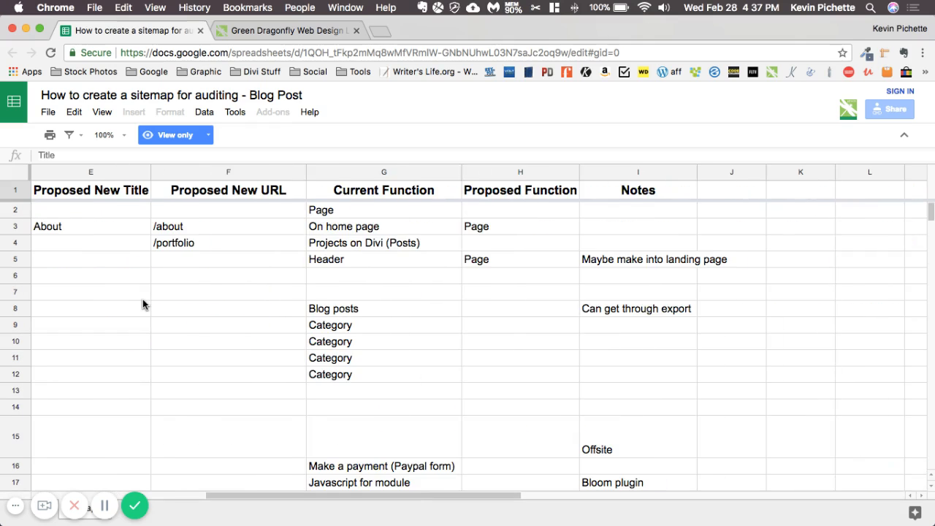
pyautogui.hscroll(-5, 143, 303)
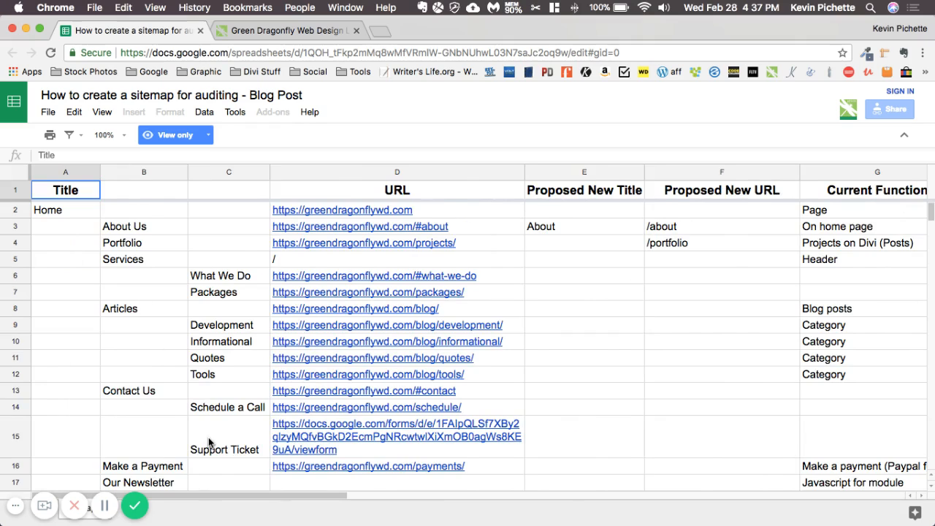
pyautogui.scroll(-1, 208, 437)
pyautogui.click(13, 510)
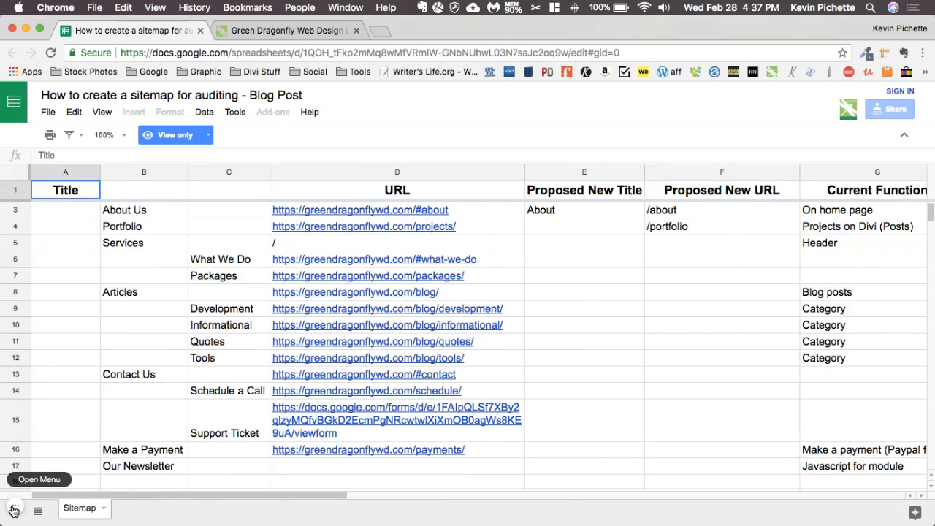
pyautogui.click(103, 508)
pyautogui.click(116, 525)
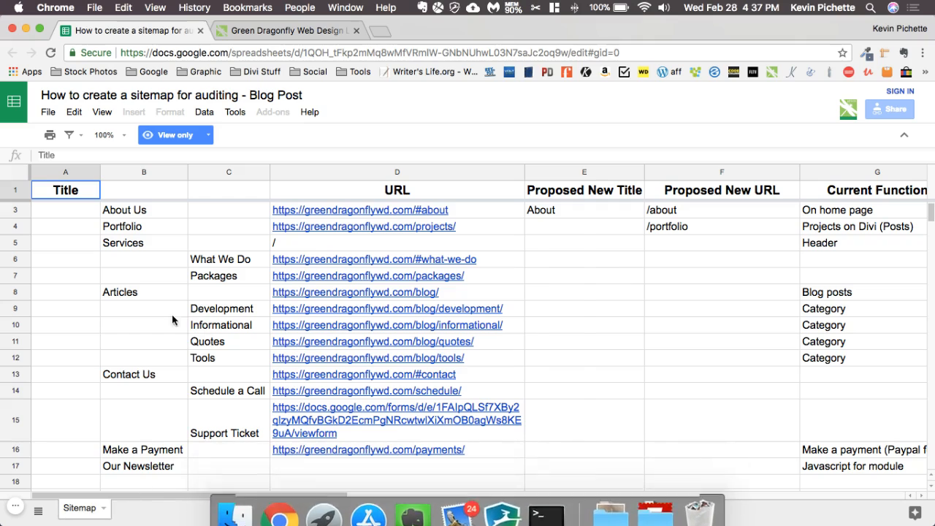
pyautogui.click(559, 358)
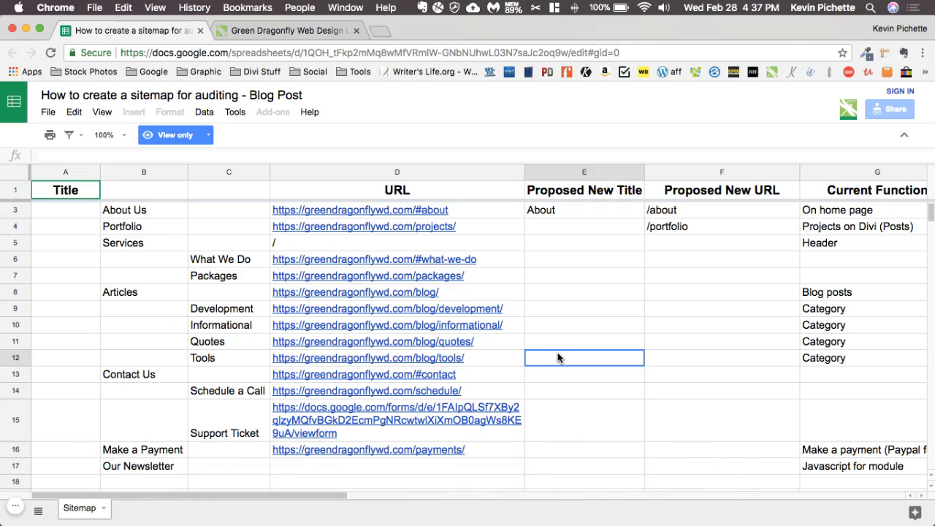
# Open google.com/sheets in a new browser window and move its tab into the window holding the example sitemap and website
pyautogui.press('super+n')
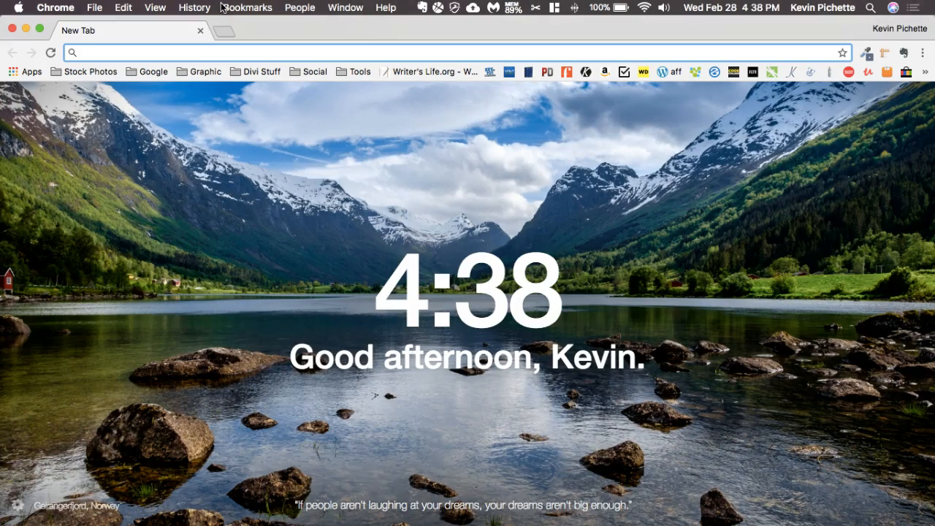
pyautogui.write('G')
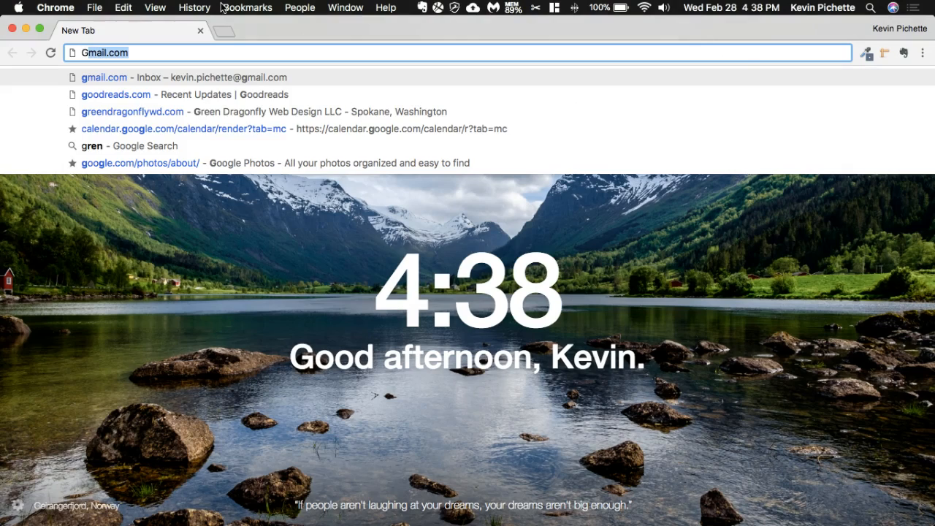
pyautogui.write('oogle.com/')
pyautogui.press('BackSpace')
pyautogui.write('she')
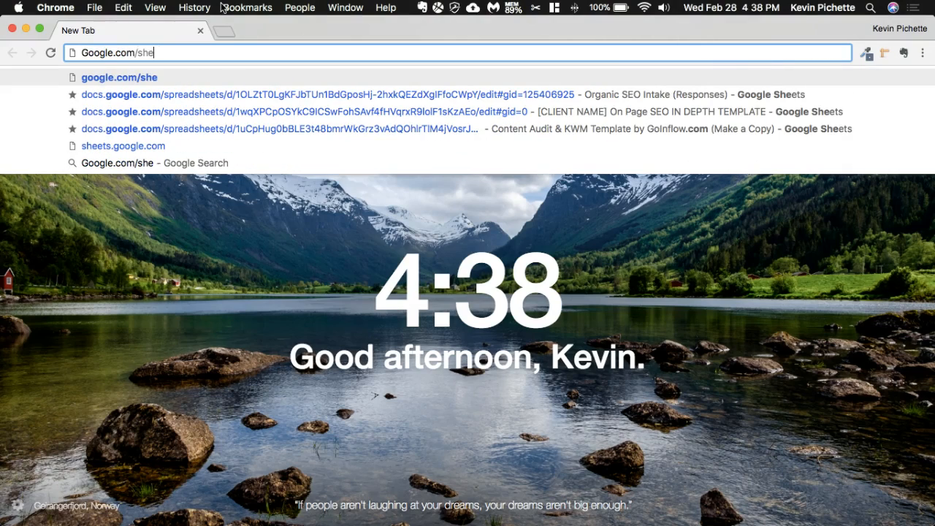
pyautogui.write('ets')
pyautogui.press('Return')
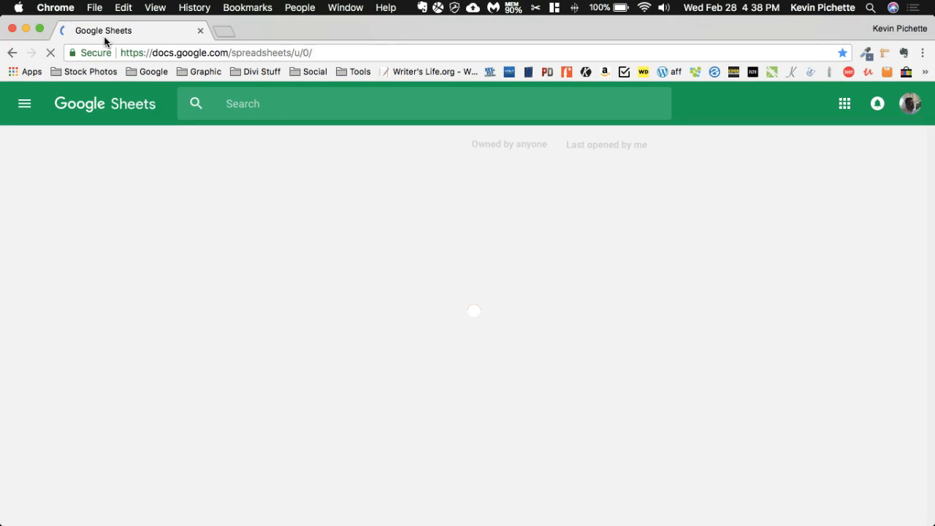
pyautogui.moveTo(104, 42); pyautogui.dragTo(175, 29)
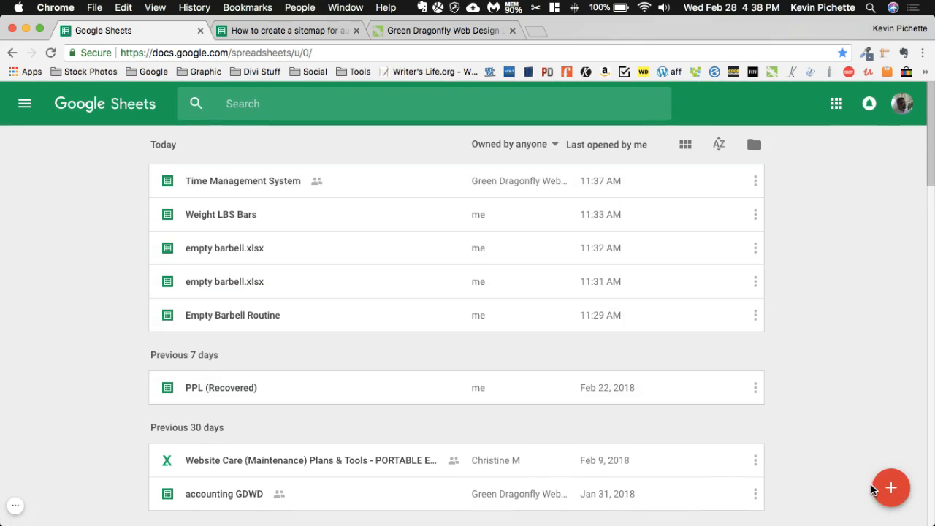
# Create a blank spreadsheet and name it "Sitemap for Greendragonflywd.com"
pyautogui.click(893, 479)
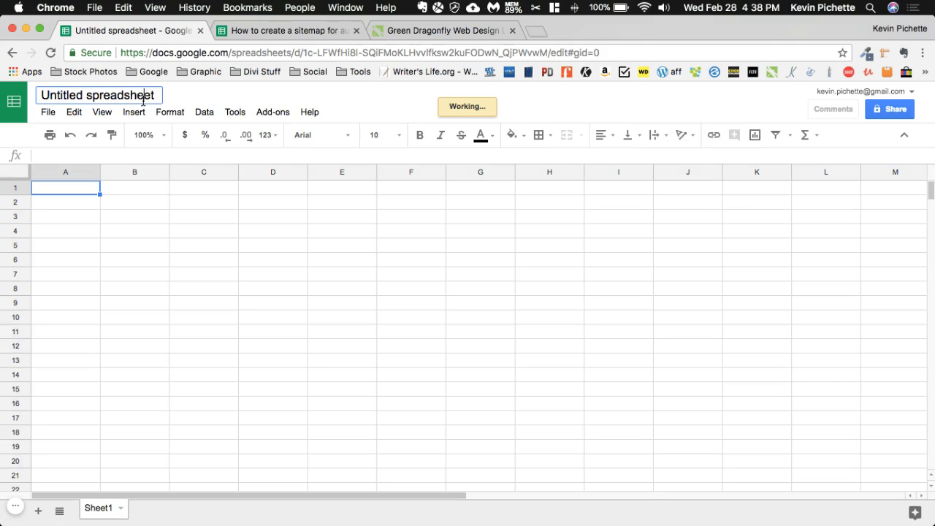
pyautogui.click(142, 98)
pyautogui.write('S')
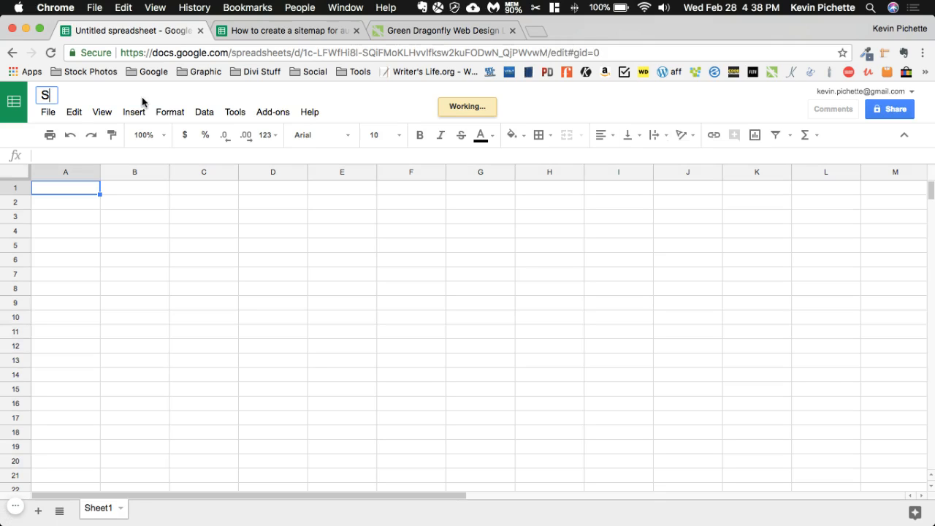
pyautogui.write('ite')
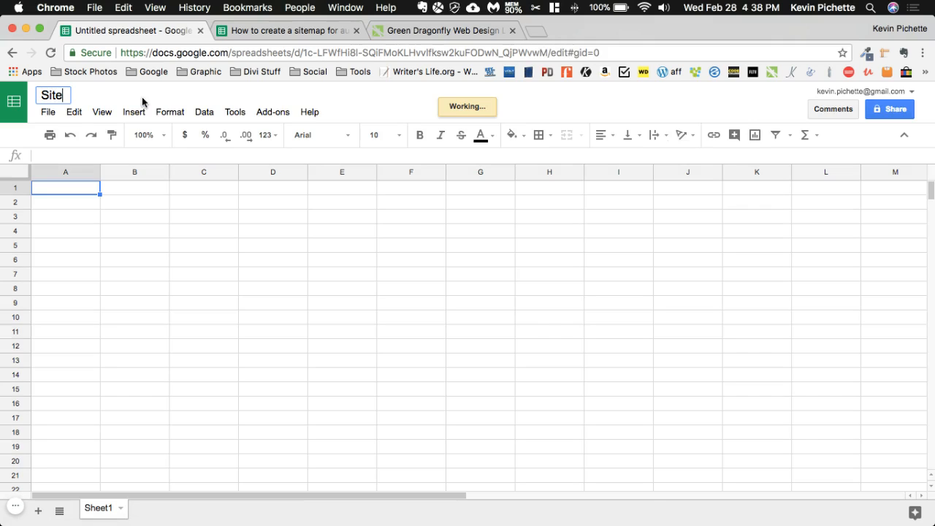
pyautogui.write('map for Greend')
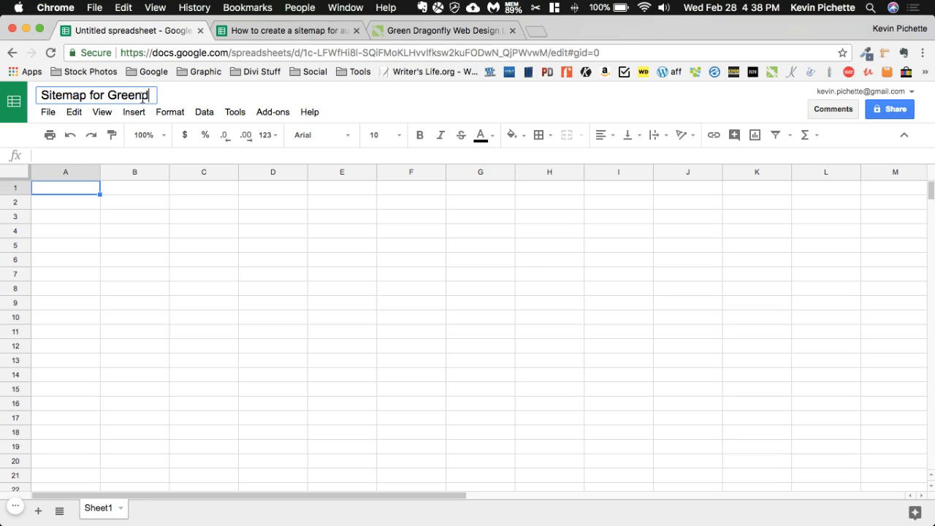
pyautogui.write('ragonflywd.com')
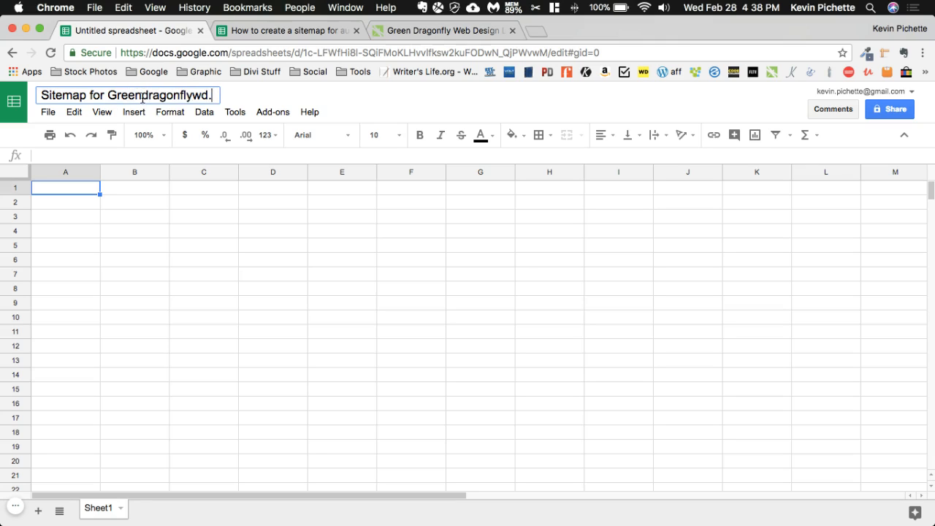
pyautogui.click(188, 242)
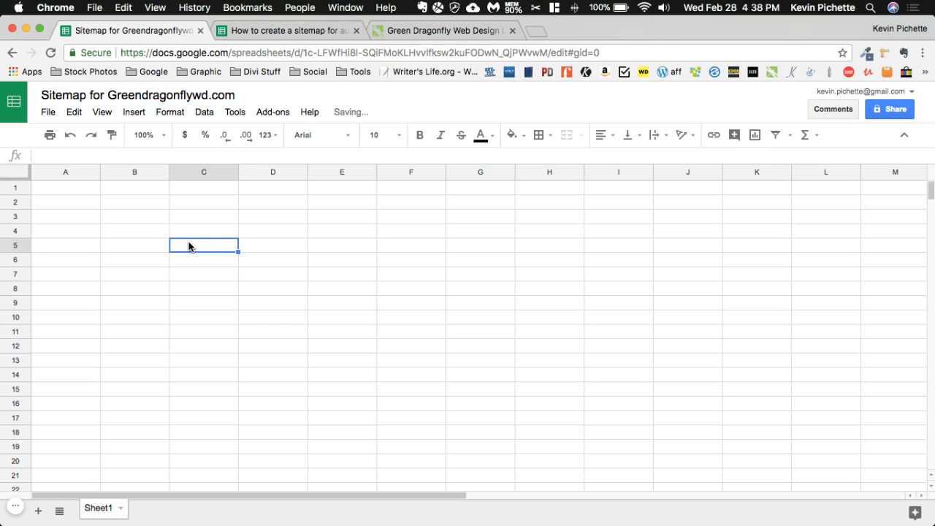
# Copy the header row of the example sitemap spreadsheet into row 1 of the new spreadsheet, starting at A1
pyautogui.click(270, 31)
pyautogui.click(17, 191)
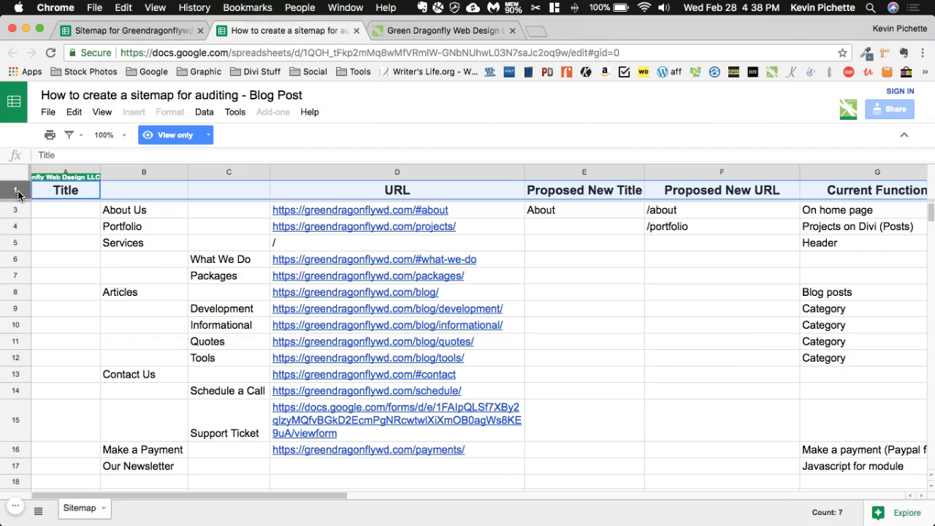
pyautogui.press('super+c')
pyautogui.click(133, 34)
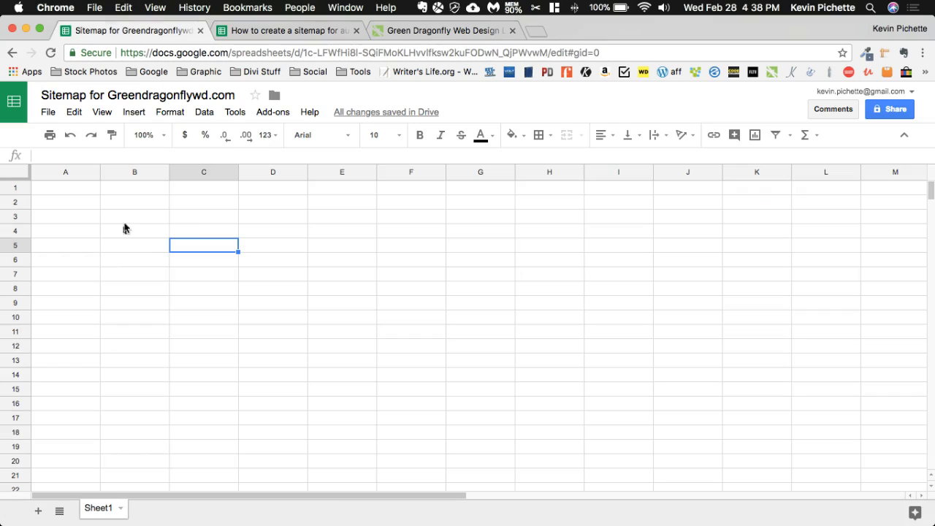
pyautogui.click(59, 192)
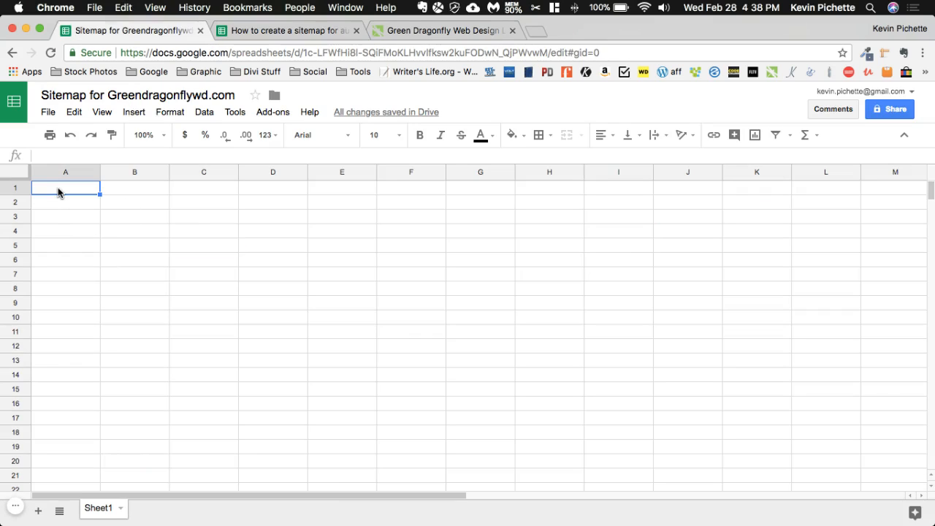
pyautogui.press('super+v')
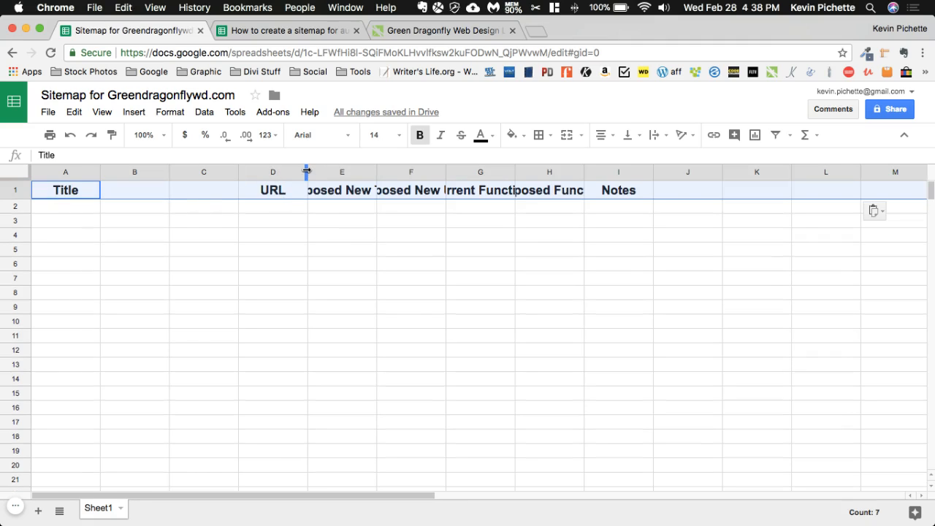
# Fit the widths of columns A through I to their header text
pyautogui.moveTo(307, 170); pyautogui.dragTo(269, 171)
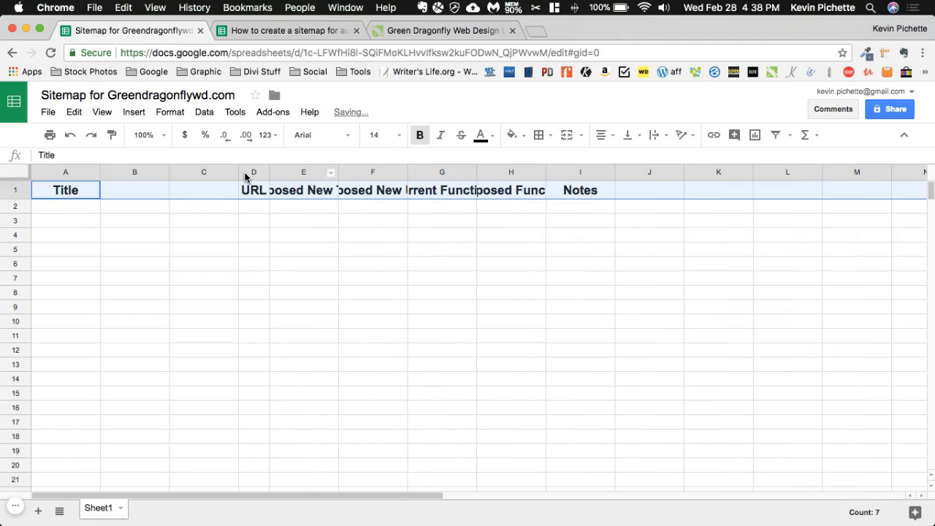
pyautogui.moveTo(71, 172); pyautogui.dragTo(573, 171)
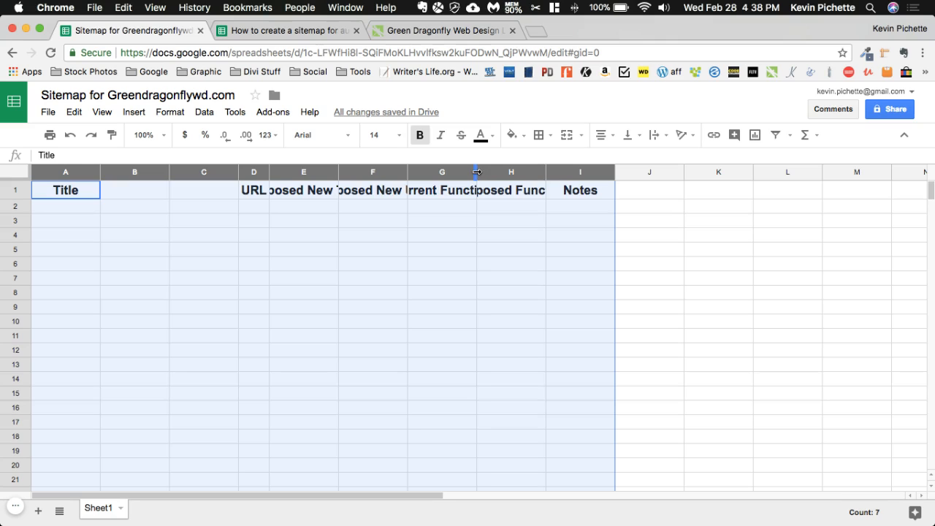
pyautogui.doubleClick(476, 172)
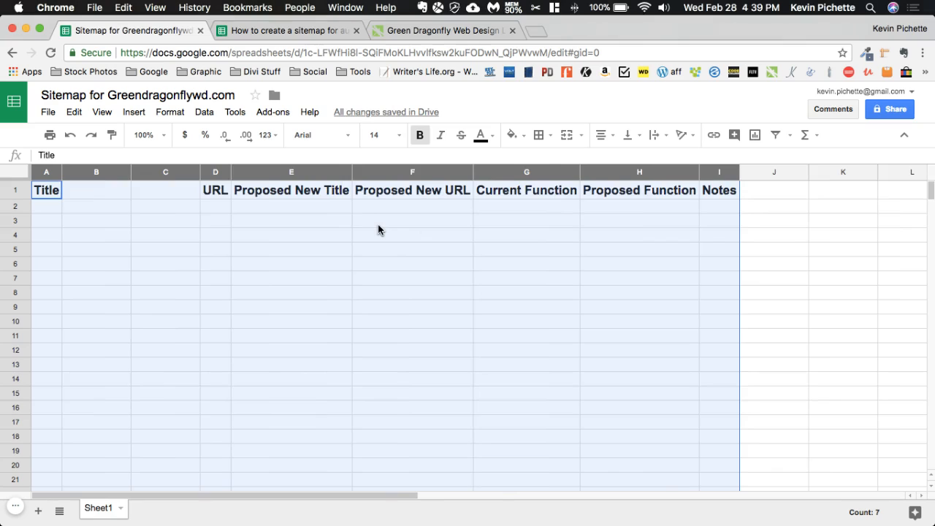
# Enter "Home" in cell B2 as the first page title
pyautogui.click(70, 212)
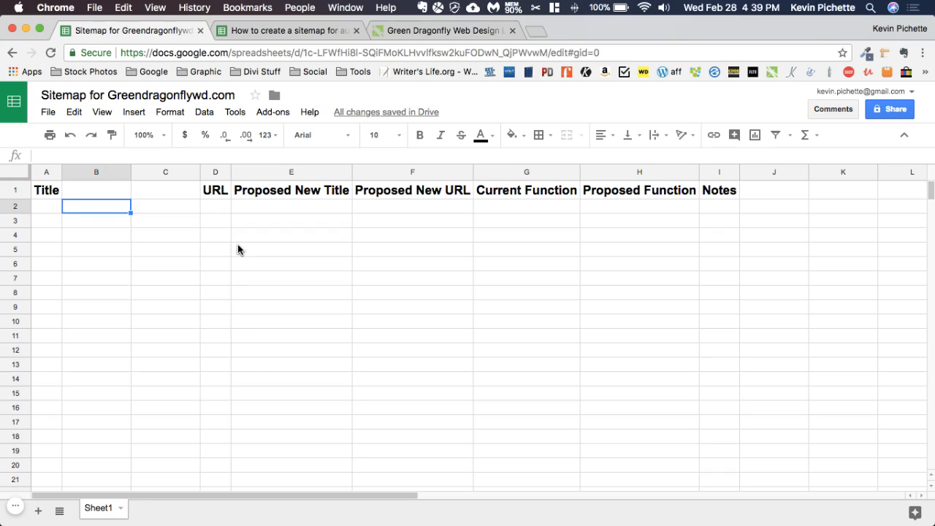
pyautogui.write('Home')
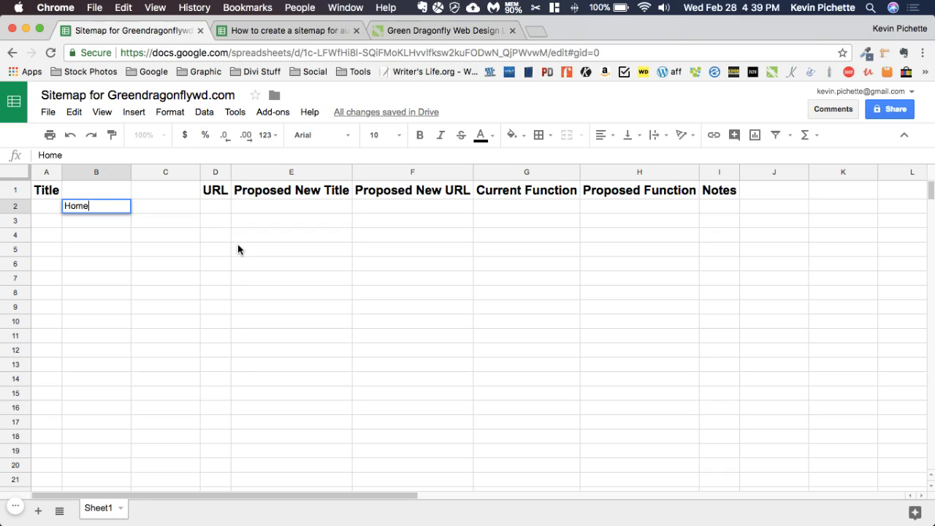
pyautogui.press('Return')
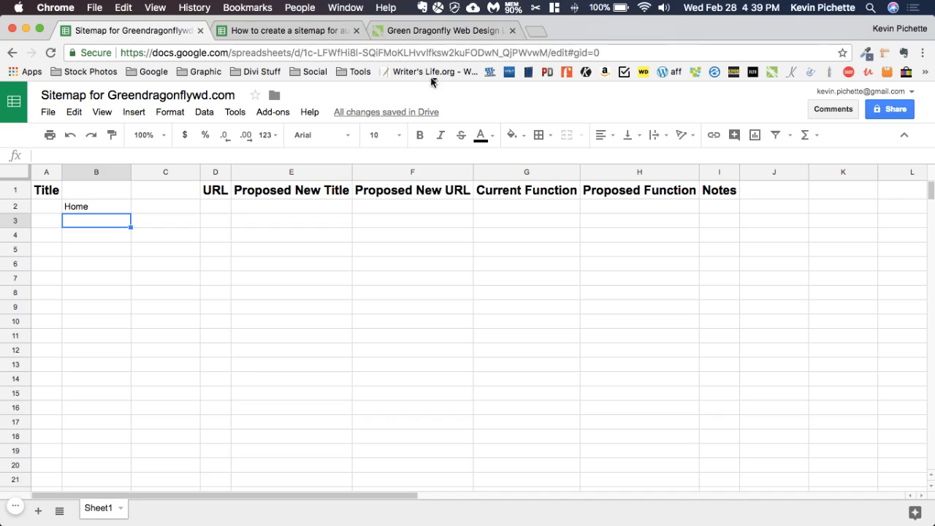
# Examine the Green Dragonfly website's navigation menu, including the Services submenu, and return to the new sitemap spreadsheet
pyautogui.click(431, 30)
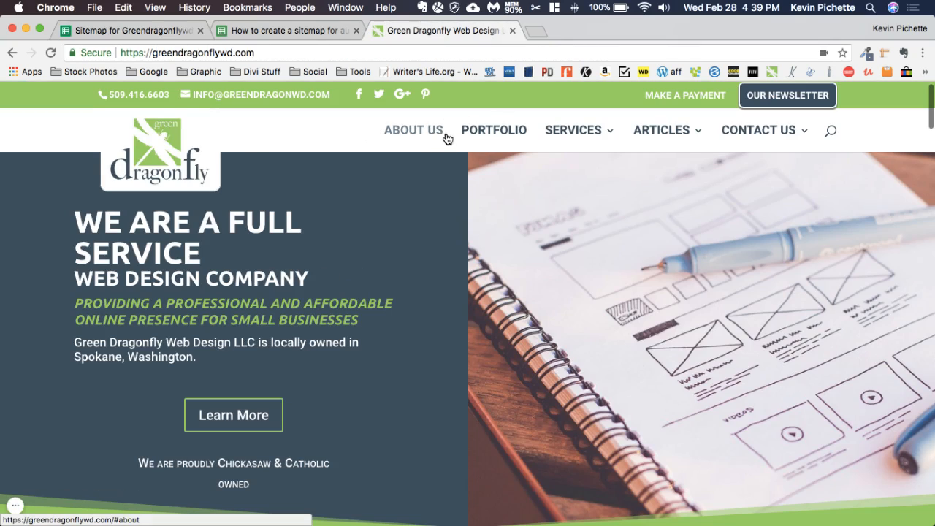
pyautogui.moveTo(591, 159)
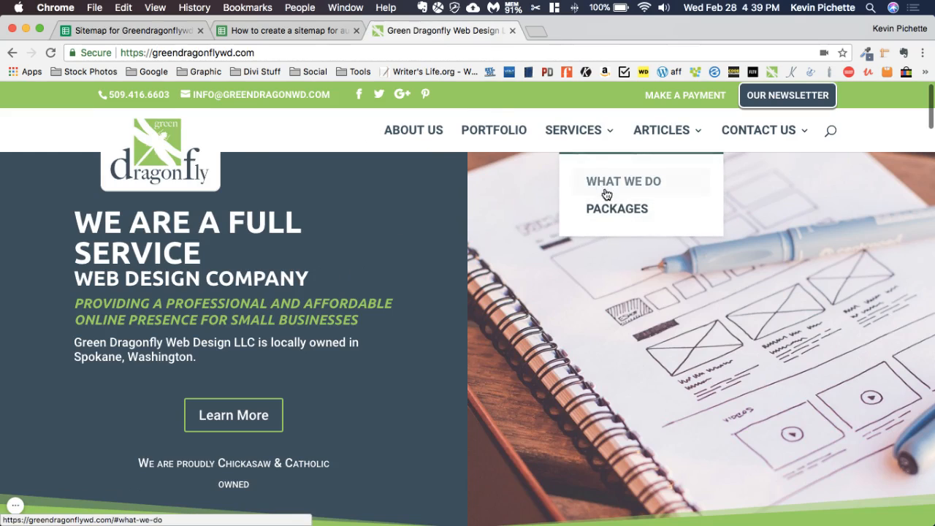
pyautogui.moveTo(671, 130)
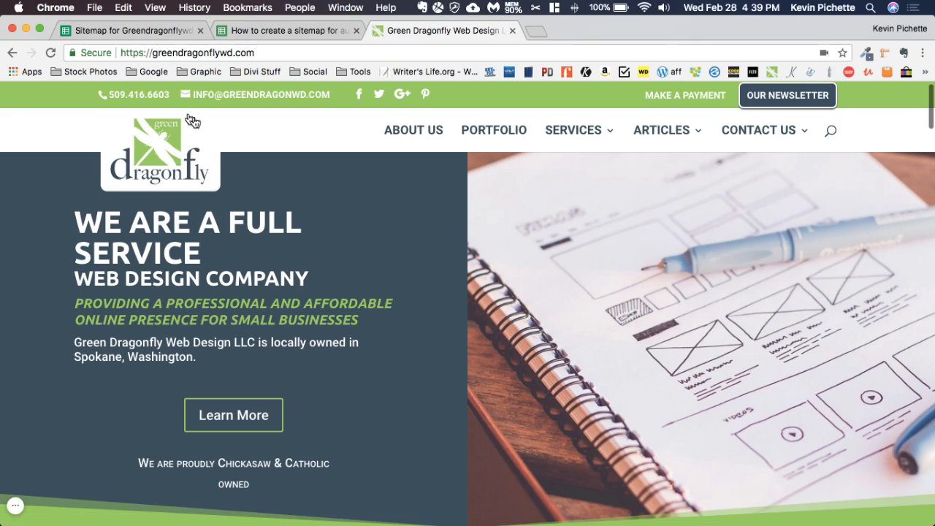
pyautogui.click(139, 30)
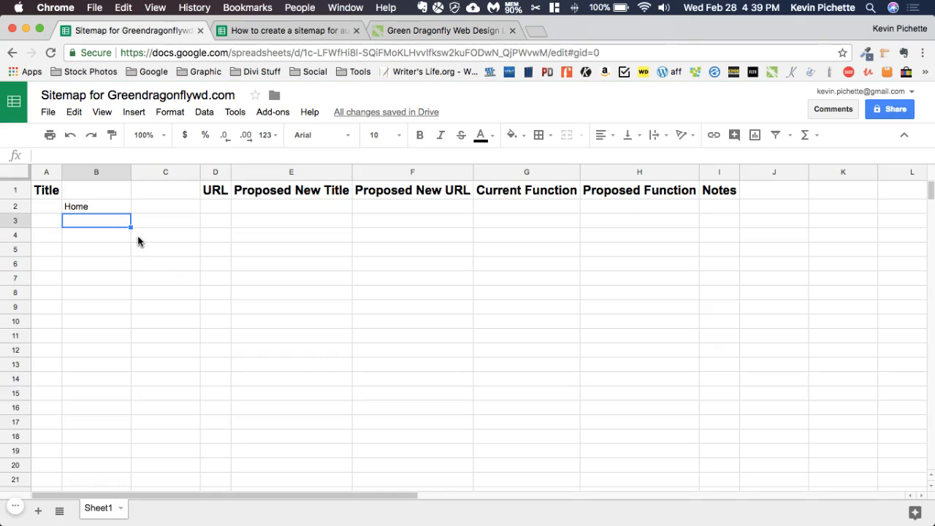
# Copy the Green Dragonfly homepage address from the website into D2 as Home's URL and fit column D to it
pyautogui.click(101, 209)
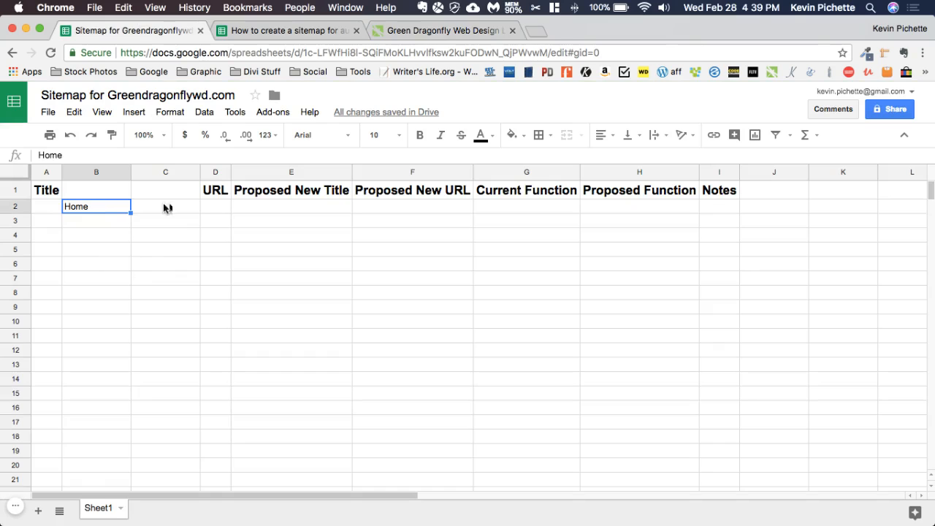
pyautogui.click(214, 208)
pyautogui.click(412, 30)
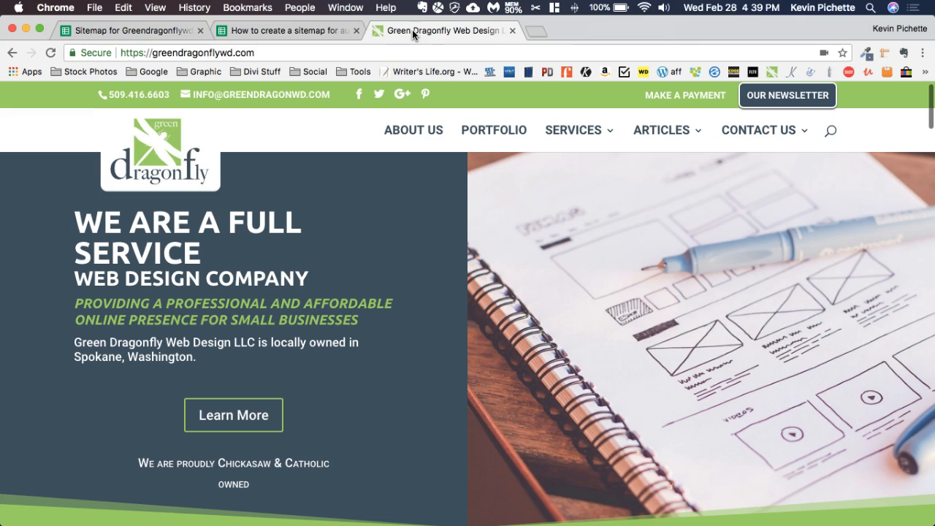
pyautogui.click(389, 54)
pyautogui.press('super+c')
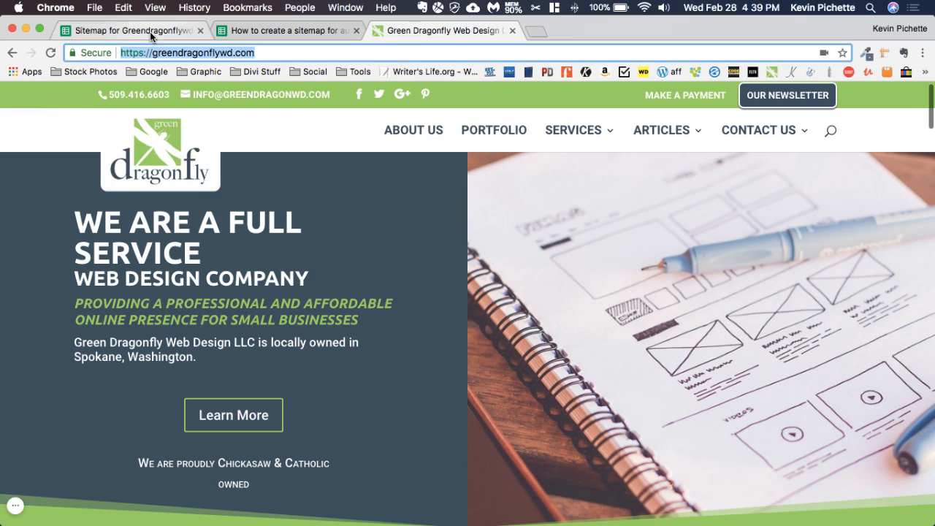
pyautogui.click(152, 32)
pyautogui.press('super+v')
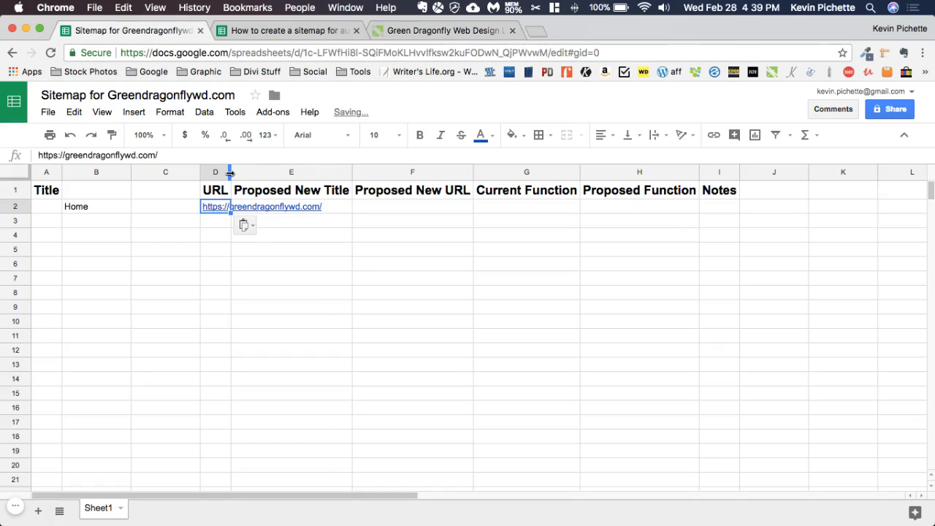
pyautogui.doubleClick(230, 177)
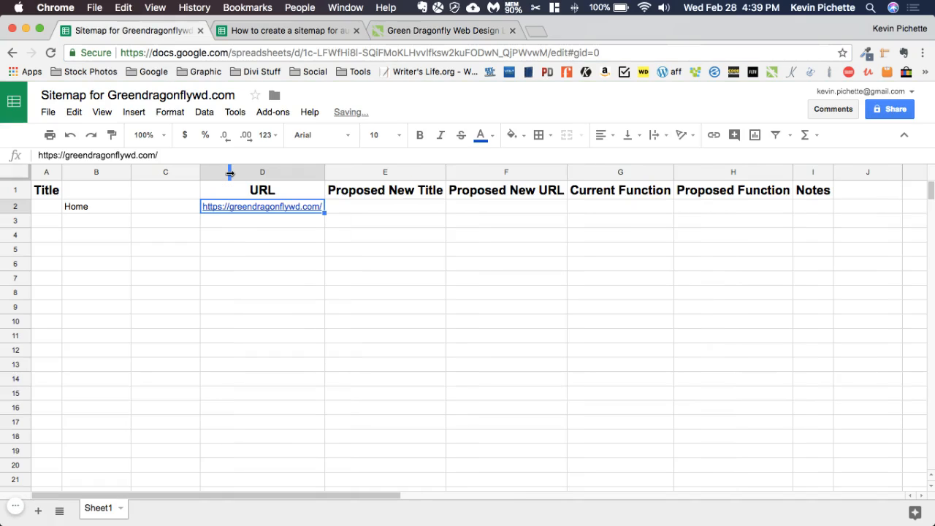
# Enter "Landing page" as the Home page's Current Function in G2
pyautogui.click(383, 198)
pyautogui.click(392, 209)
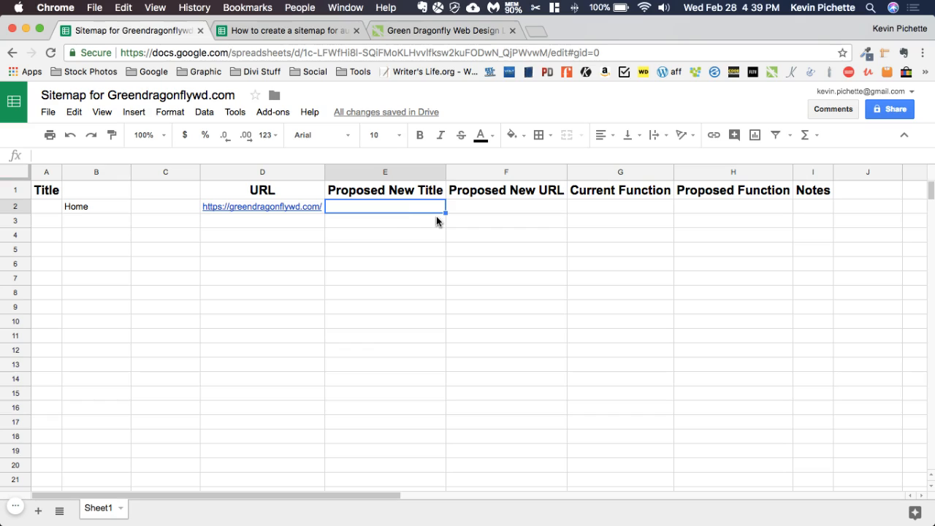
pyautogui.click(499, 208)
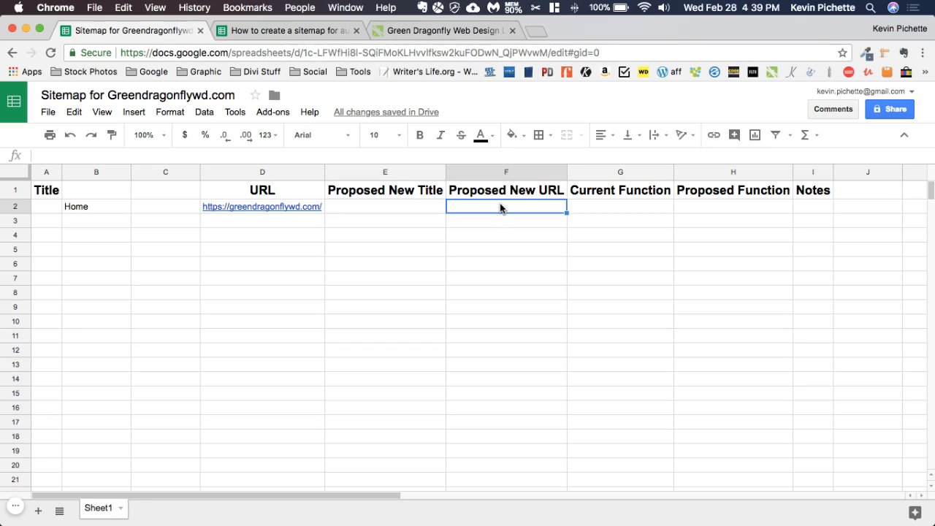
pyautogui.click(619, 203)
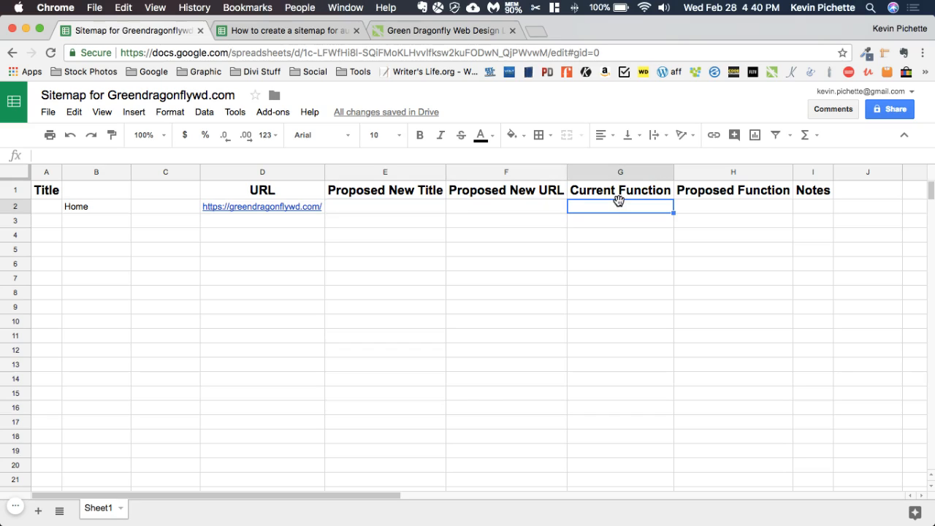
pyautogui.write('Land')
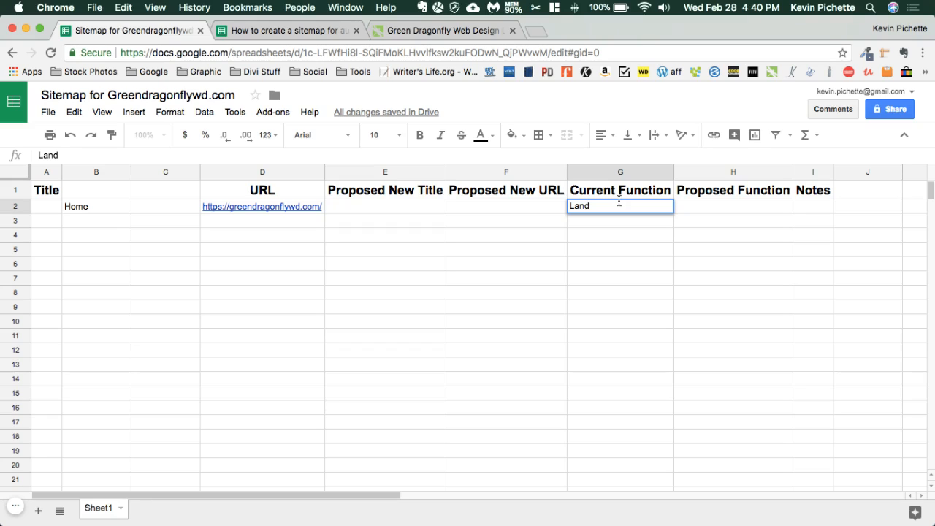
pyautogui.write('ing page')
pyautogui.click(731, 212)
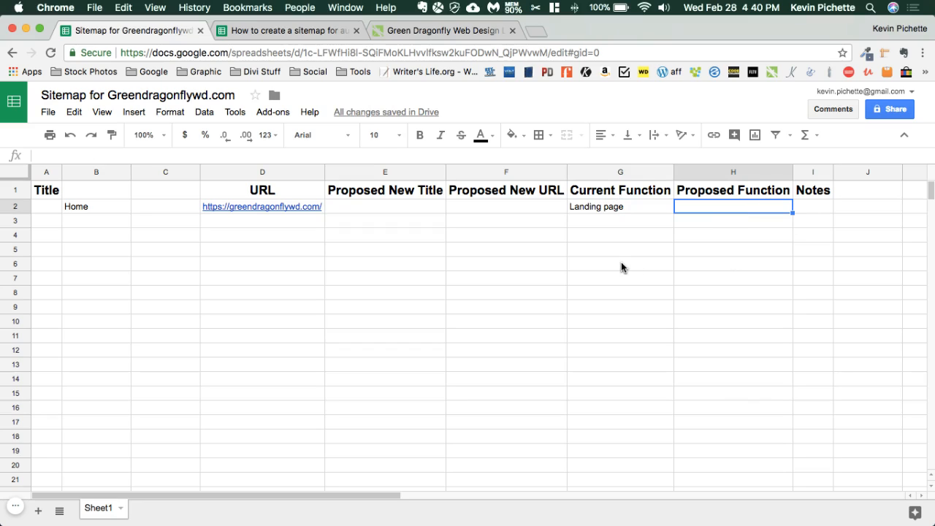
# Widen the Notes column I to about twice its current width
pyautogui.click(612, 211)
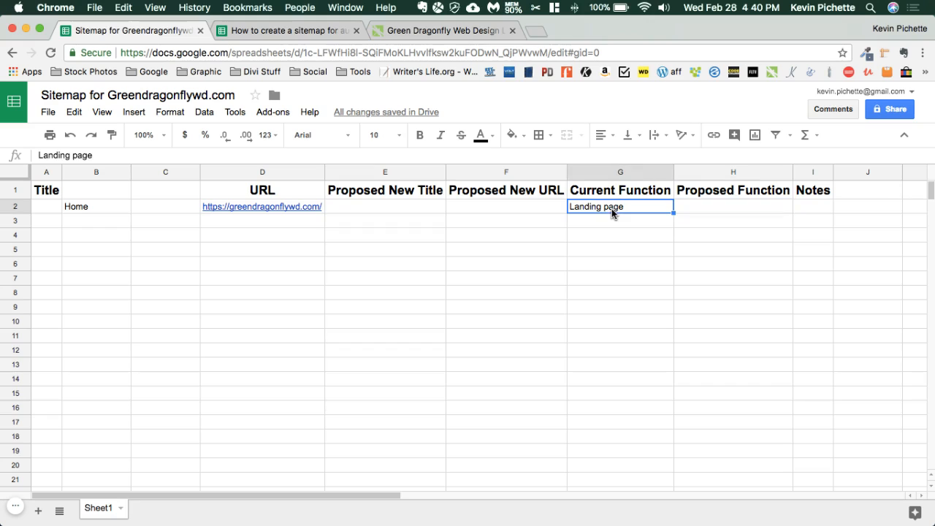
pyautogui.click(820, 211)
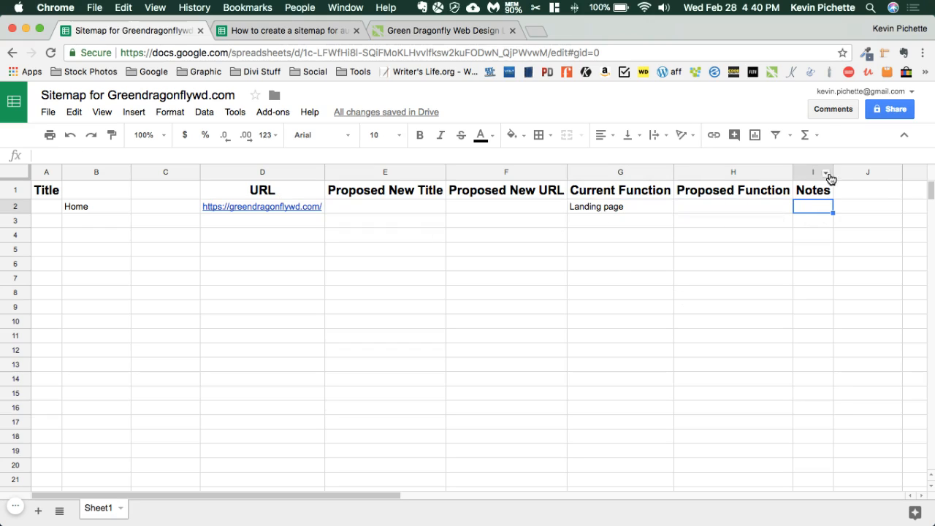
pyautogui.moveTo(833, 179); pyautogui.dragTo(874, 179)
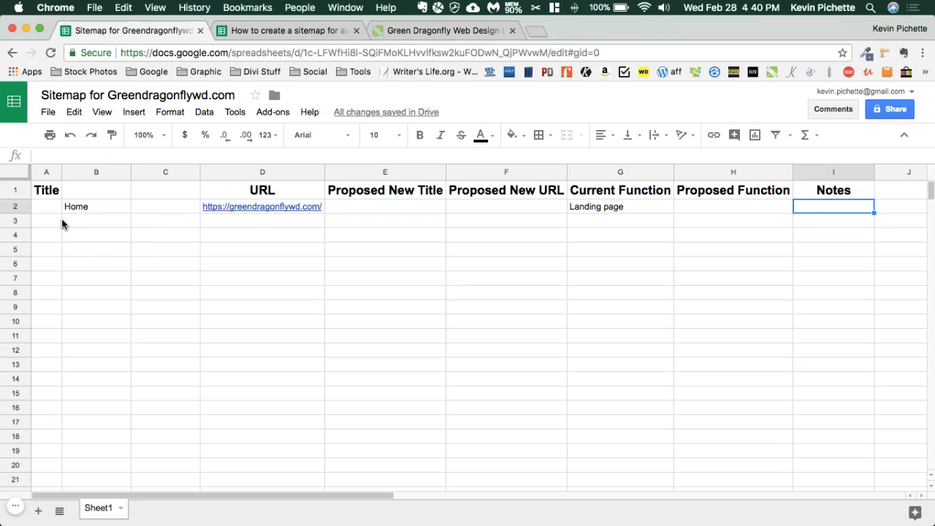
# Examine the Green Dragonfly website's navigation menus and where its About Us item leads, including the page address, and return to the sitemap spreadsheet
pyautogui.click(138, 229)
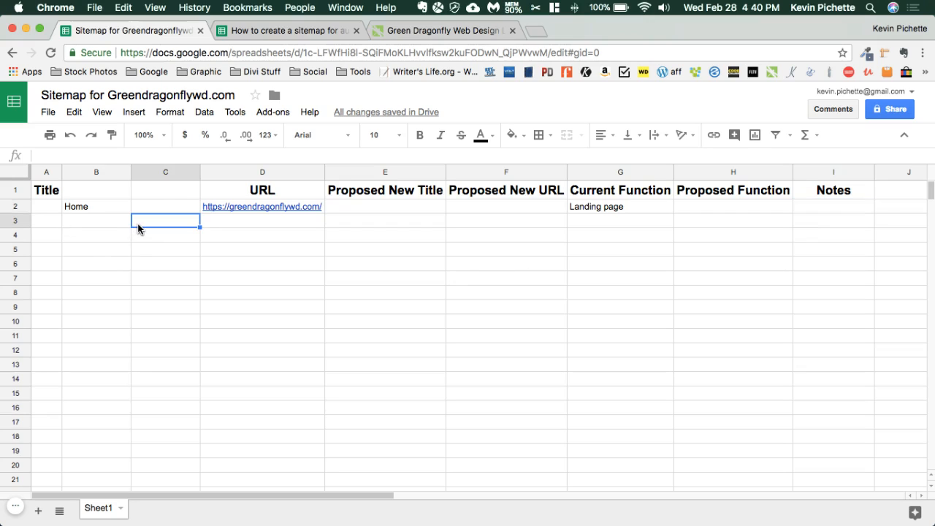
pyautogui.click(413, 31)
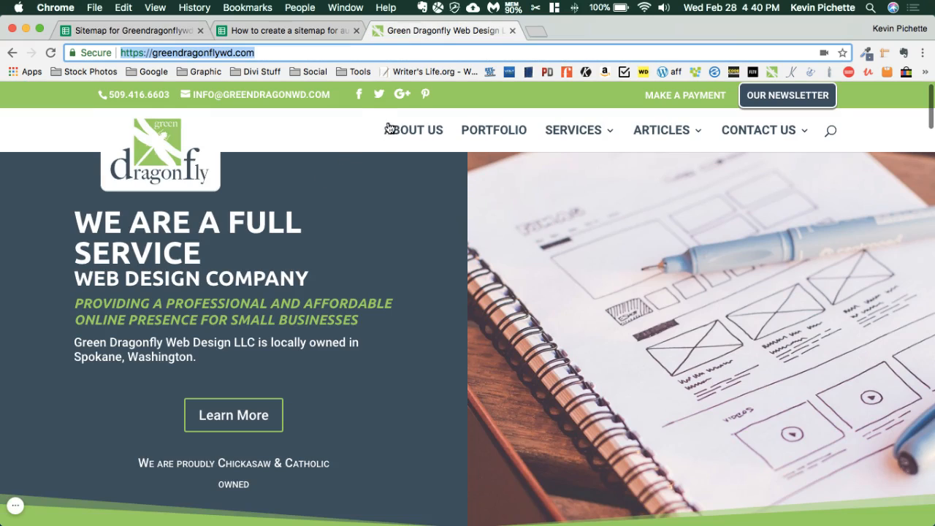
pyautogui.scroll(-15, 582, 234)
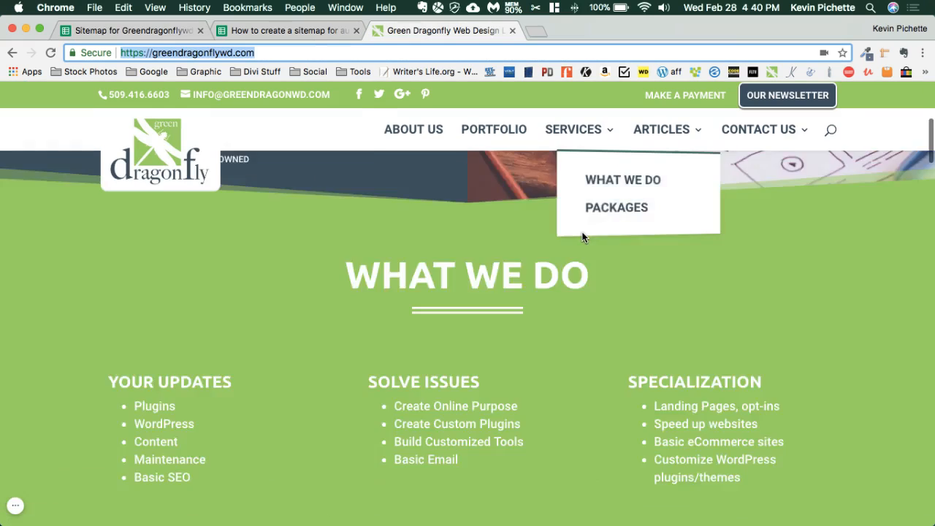
pyautogui.scroll(5, 582, 234)
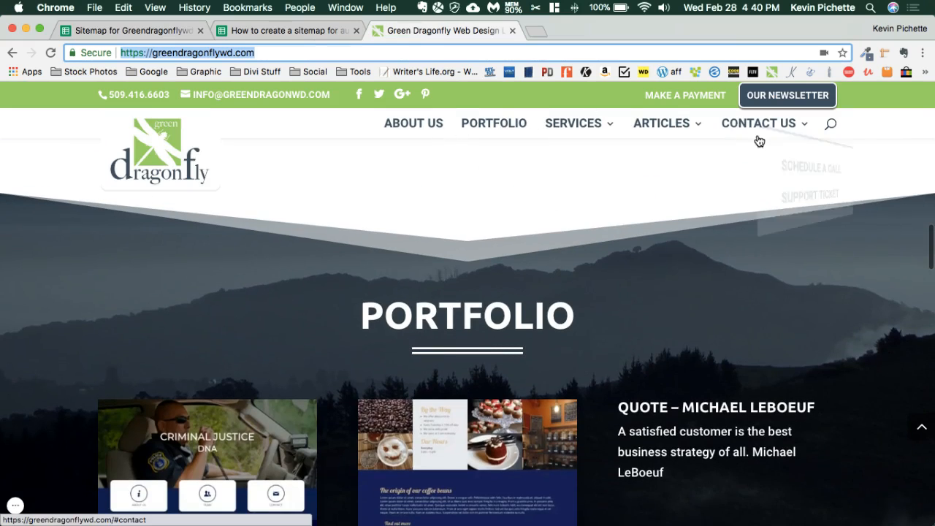
pyautogui.click(412, 124)
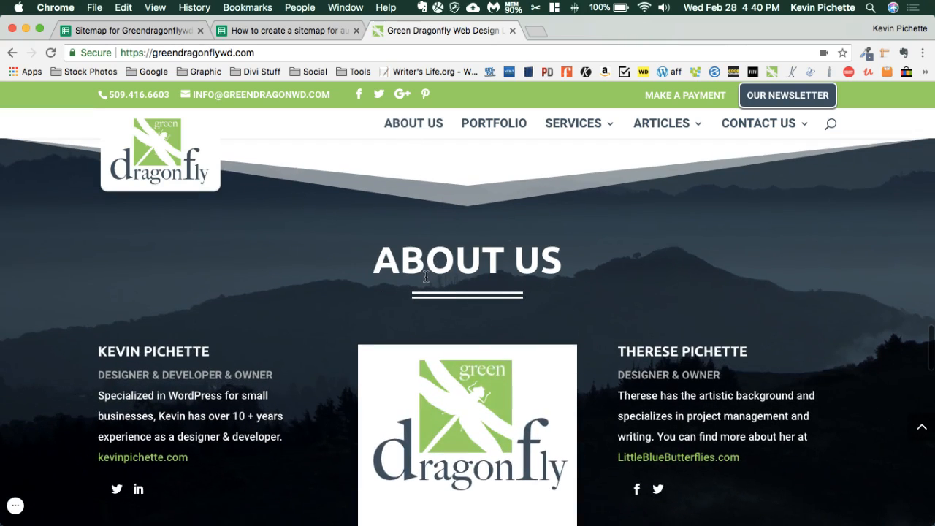
pyautogui.click(338, 46)
pyautogui.press('cmd+c')
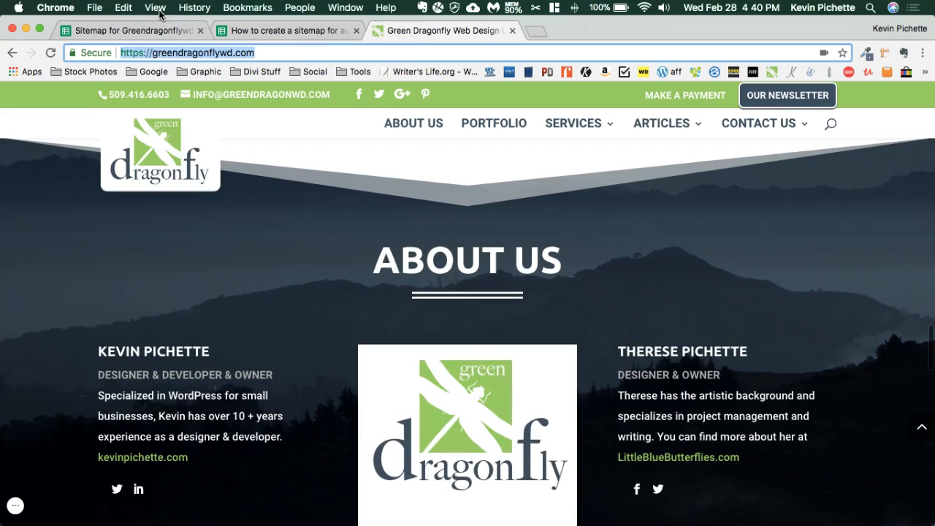
pyautogui.click(156, 33)
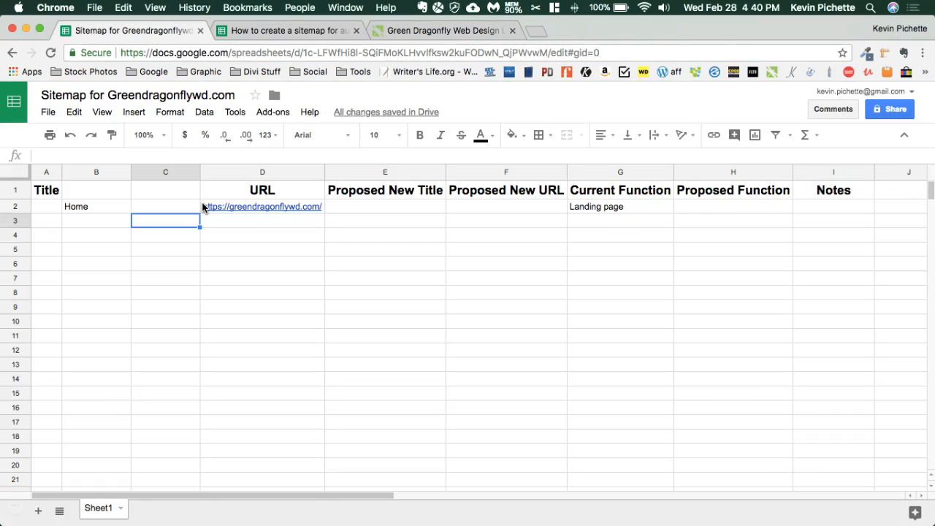
# Enter "About Us" in C3 as a subpage below Home, checking the title against the website
pyautogui.write('a')
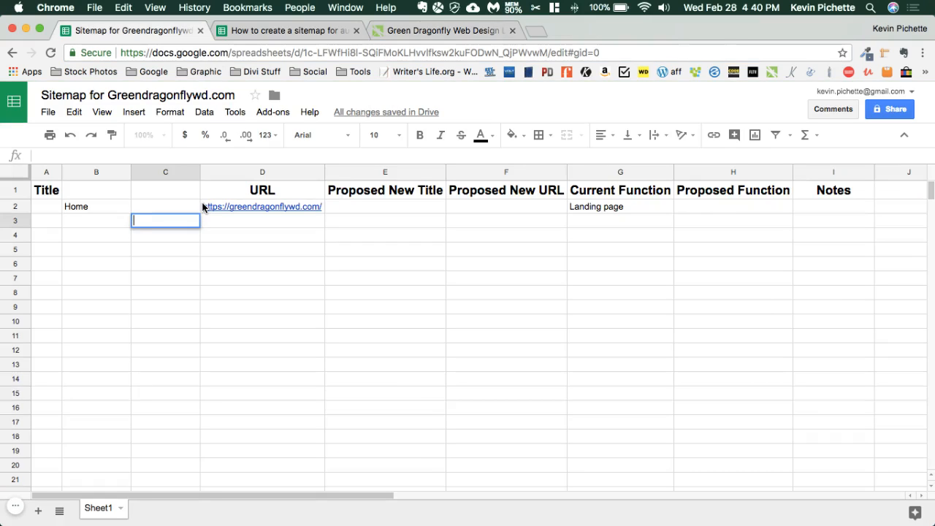
pyautogui.write('About')
pyautogui.click(440, 29)
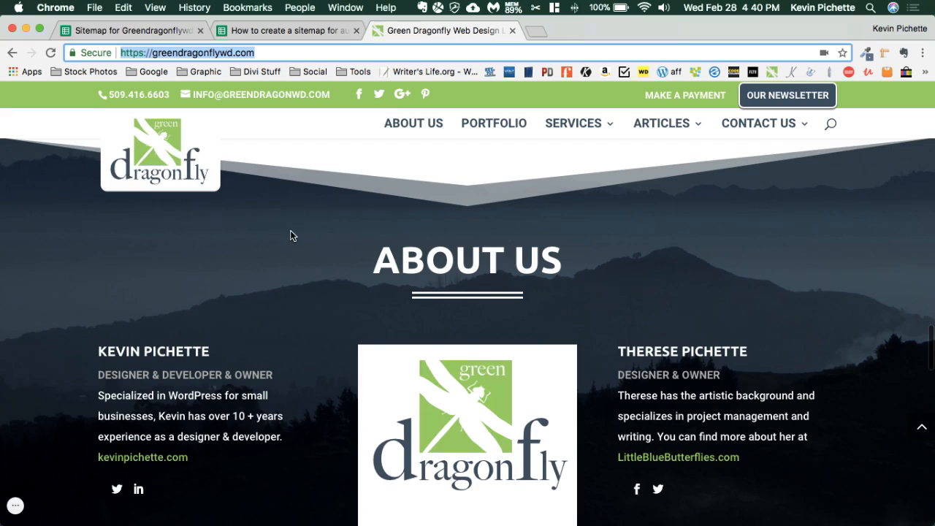
pyautogui.scroll(1, 291, 233)
pyautogui.scroll(-1, 290, 235)
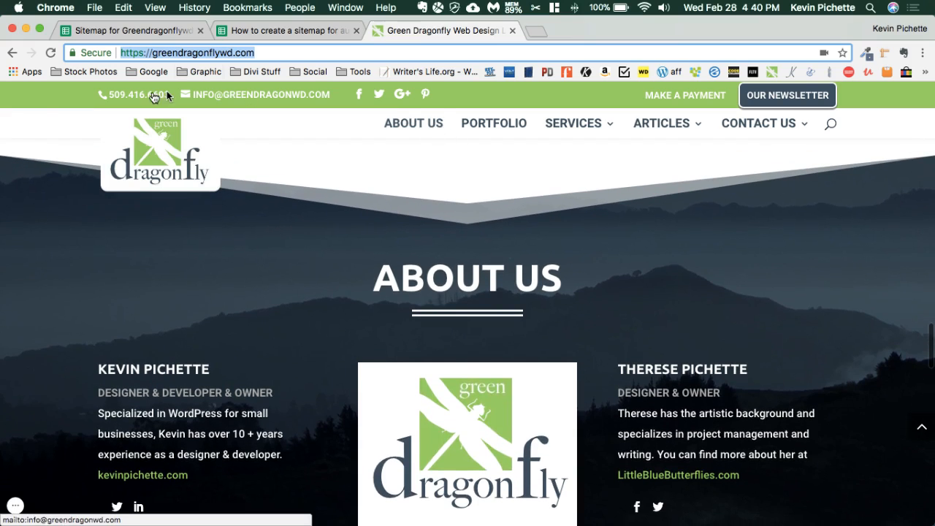
pyautogui.click(123, 31)
pyautogui.write('Us')
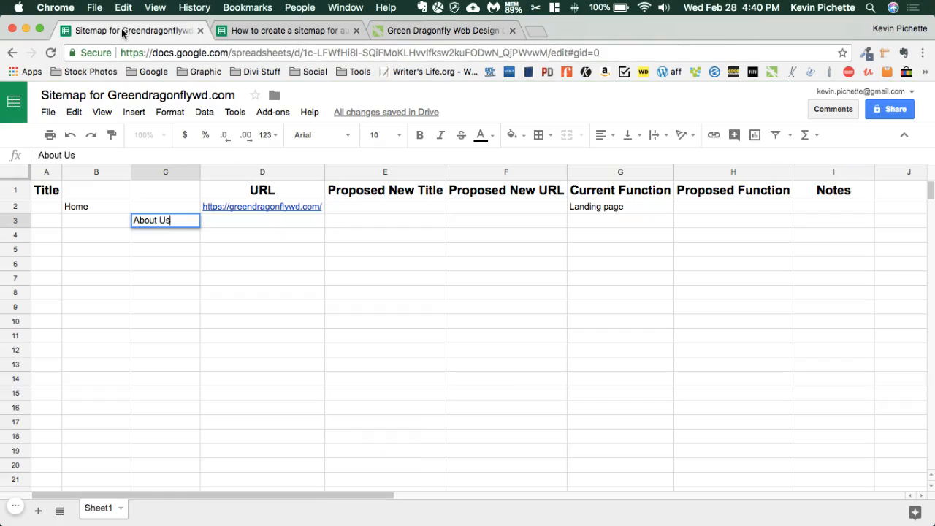
pyautogui.press('Tab')
pyautogui.press('cmd+v')
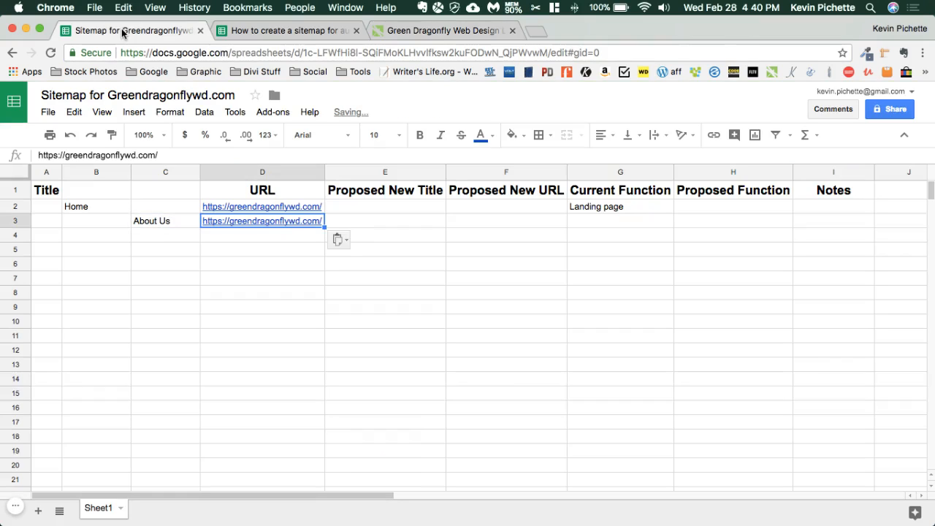
pyautogui.write('@ab')
pyautogui.press('BackSpace')
pyautogui.press('BackSpace')
pyautogui.press('BackSpace')
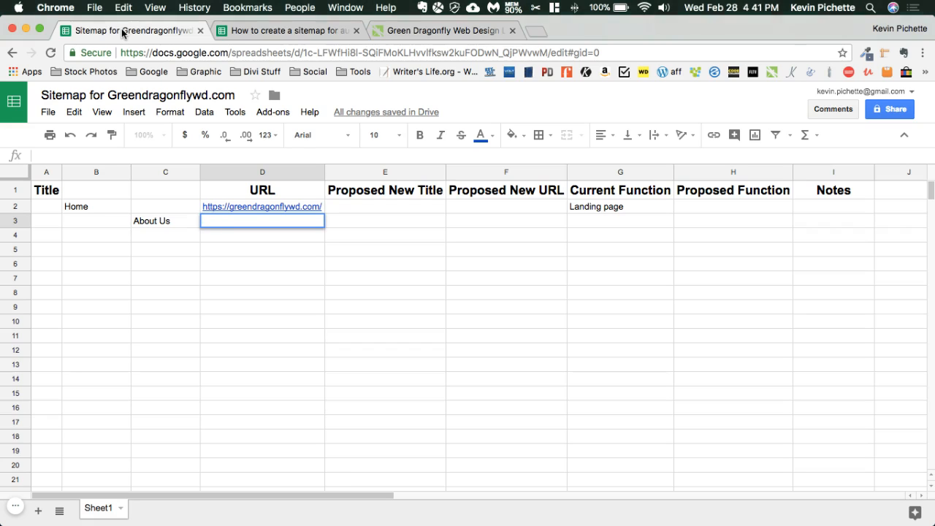
pyautogui.press('super+v')
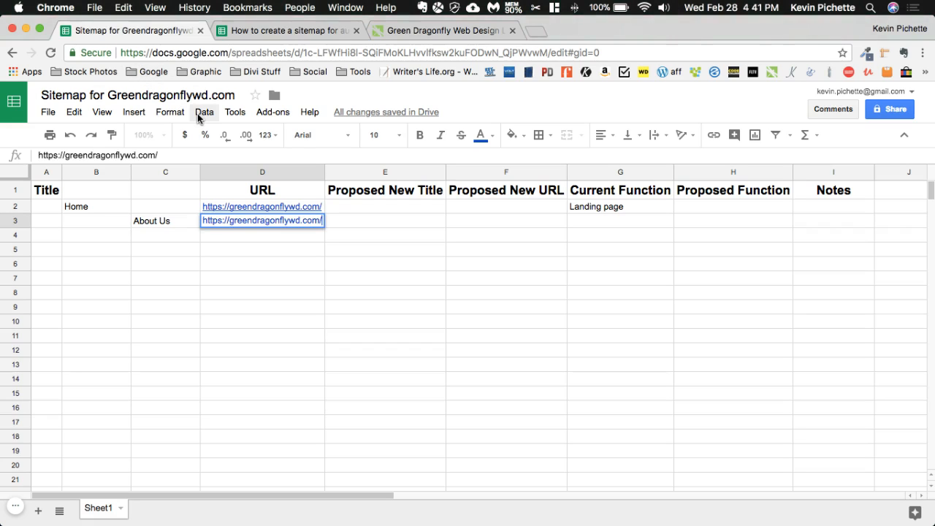
pyautogui.write('#abou')
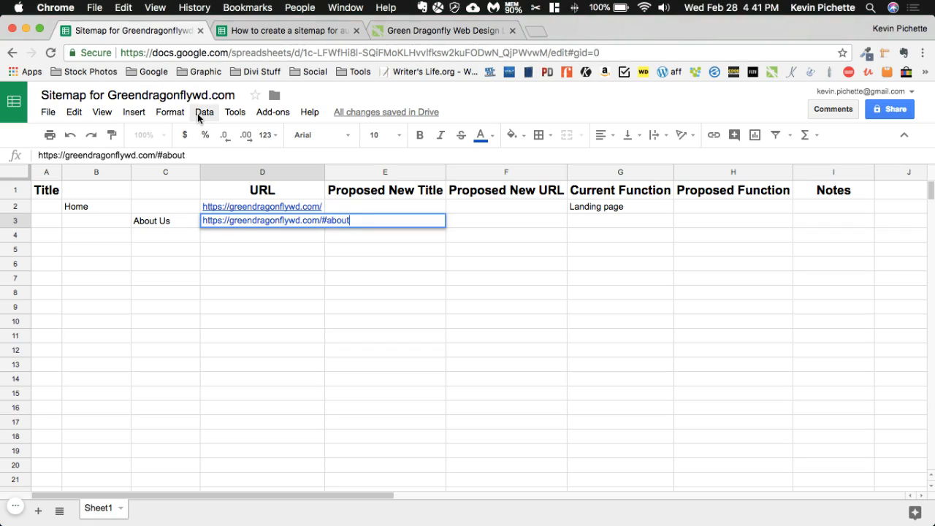
pyautogui.write('t')
pyautogui.press('Return')
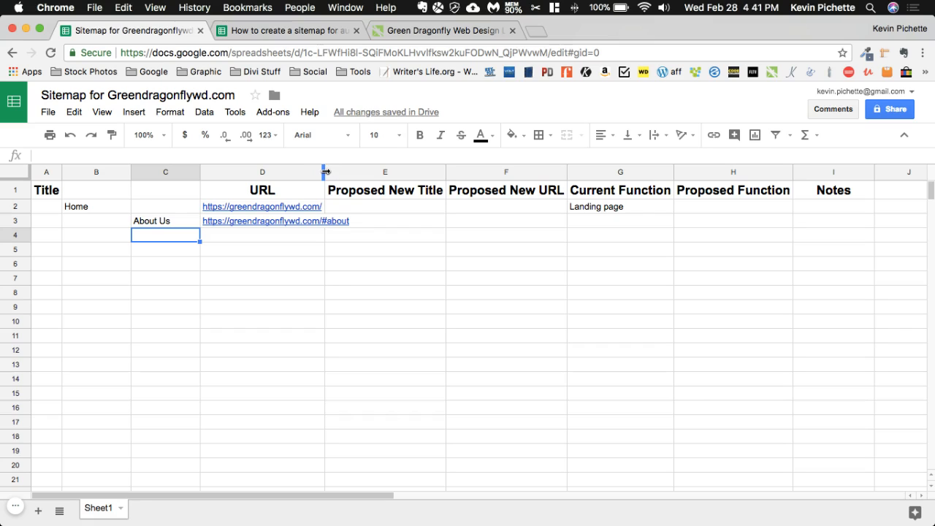
pyautogui.moveTo(325, 172); pyautogui.dragTo(326, 172)
pyautogui.doubleClick(325, 172)
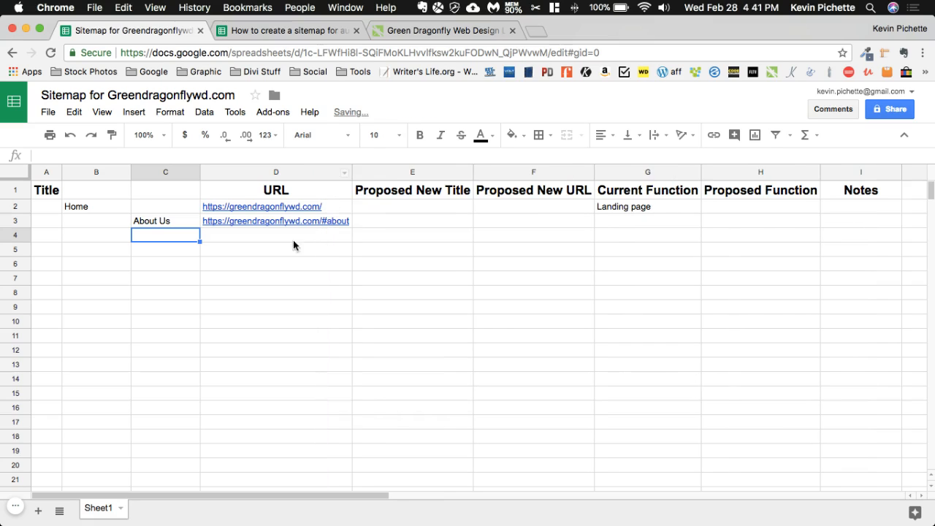
# Enter "About" as the Proposed New Title and "/about/" as the Proposed New URL for About Us in row 3
pyautogui.click(388, 227)
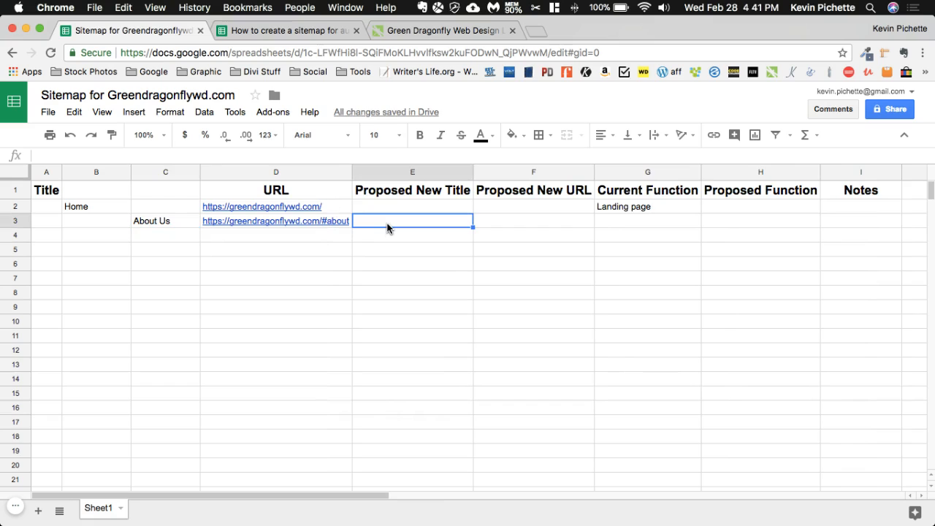
pyautogui.write('About')
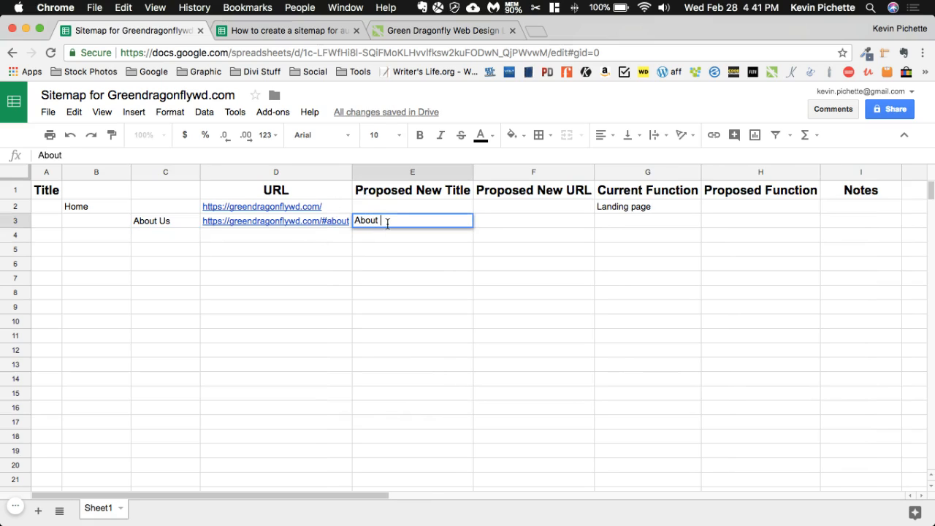
pyautogui.press('Tab')
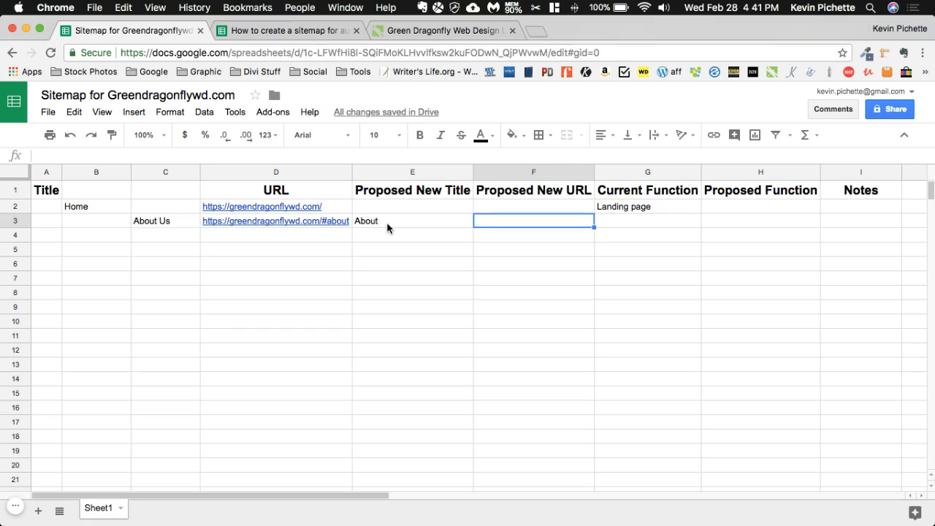
pyautogui.write('/about')
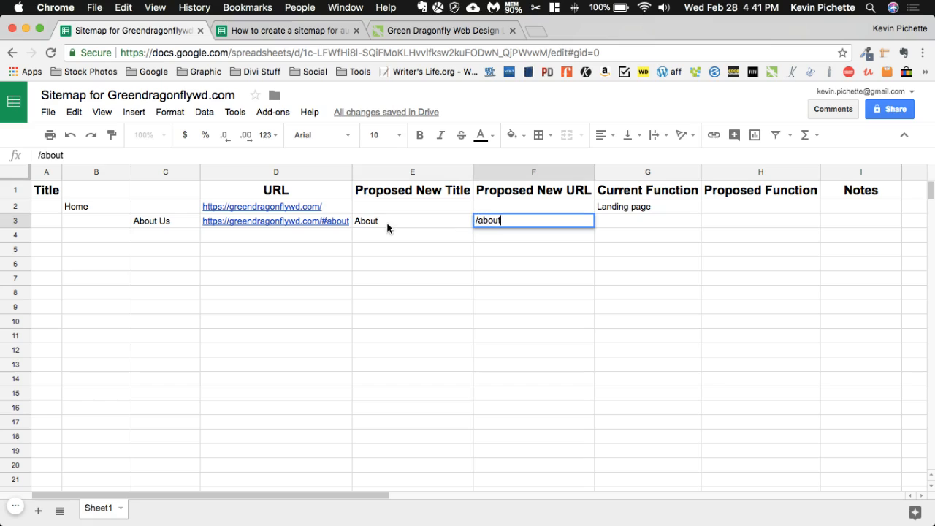
pyautogui.write('/')
pyautogui.press('Return')
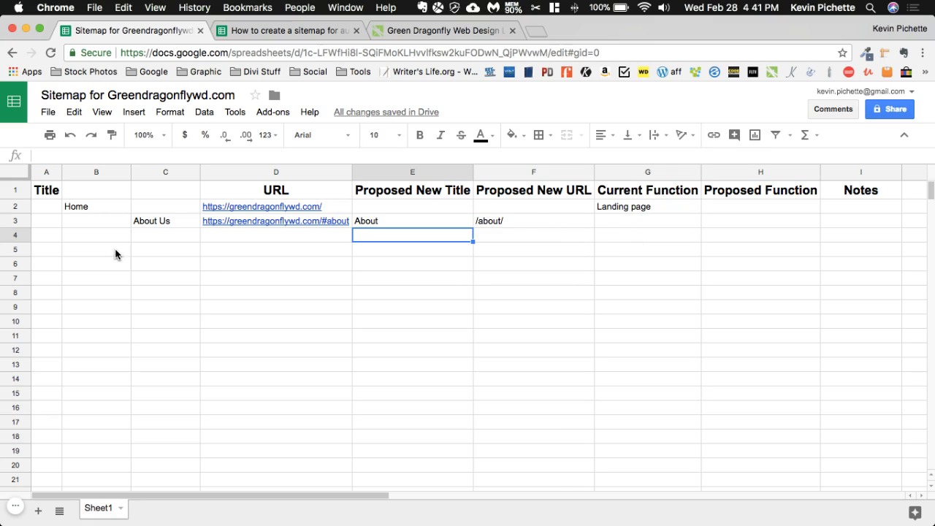
pyautogui.click(150, 239)
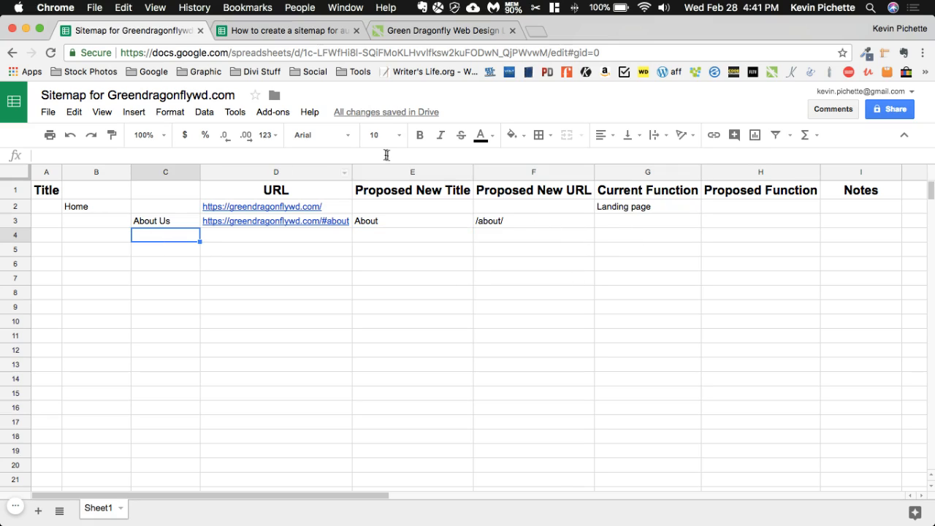
pyautogui.click(415, 30)
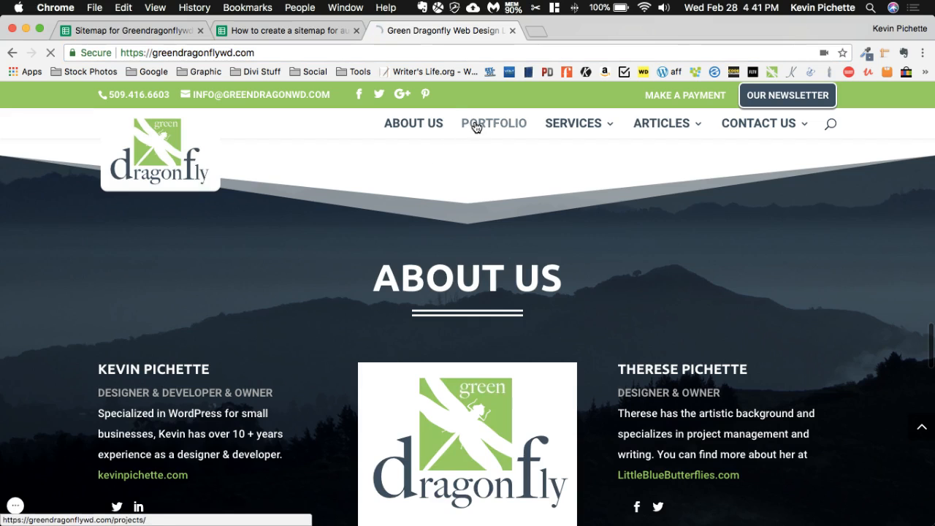
pyautogui.click(475, 125)
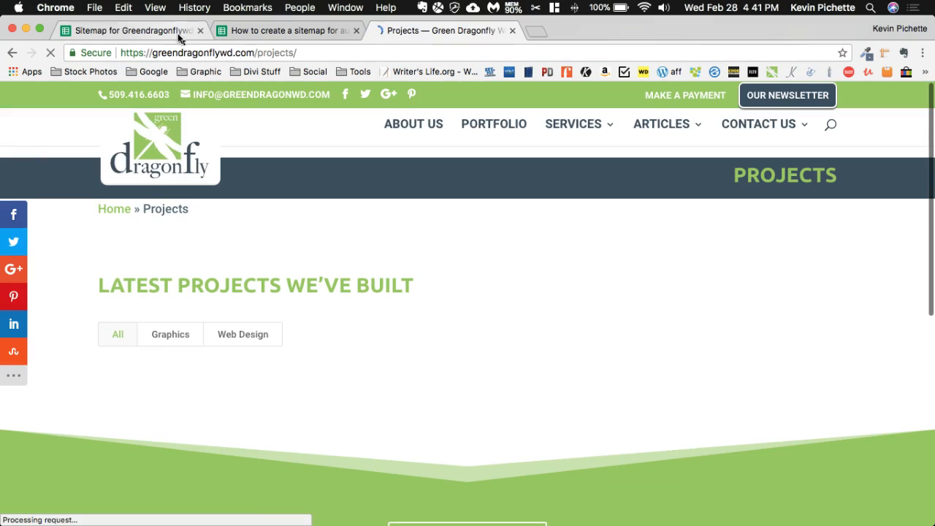
pyautogui.click(198, 52)
pyautogui.press('cmd+c')
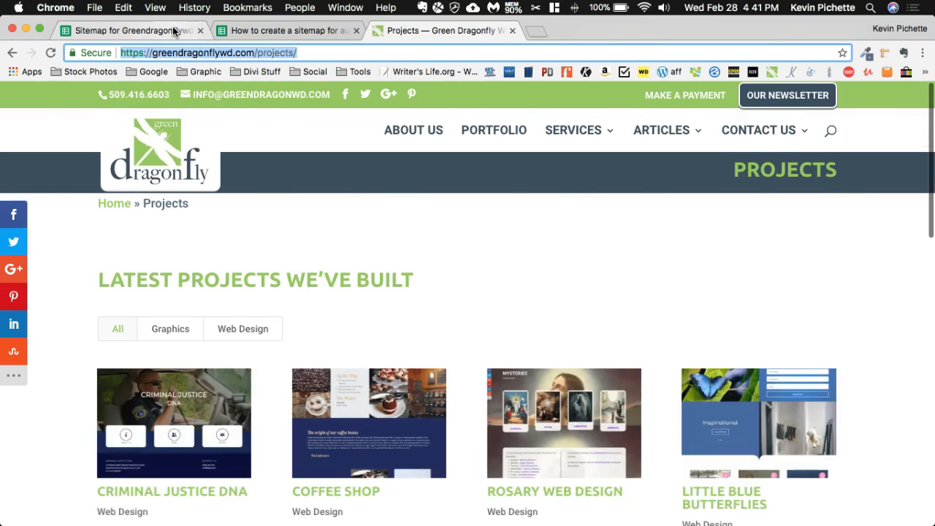
pyautogui.click(175, 30)
pyautogui.write('Portfolio')
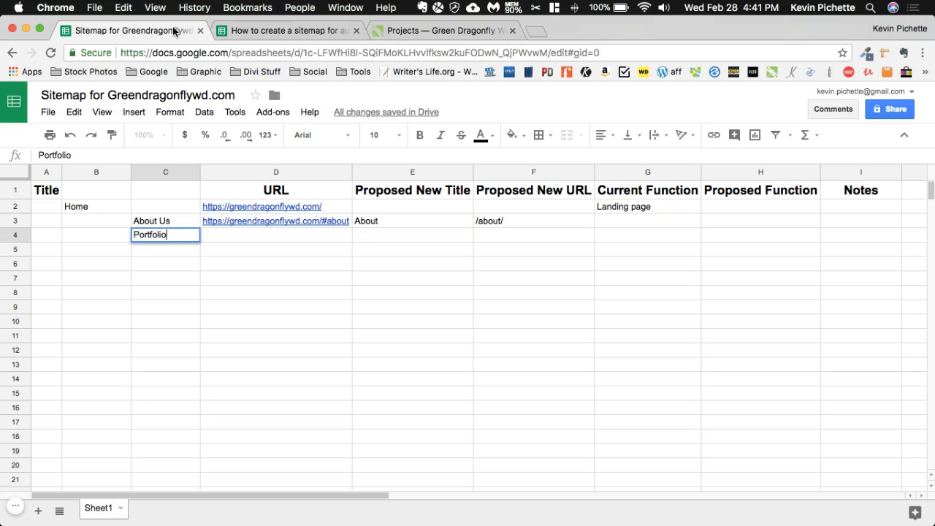
pyautogui.press('Tab')
pyautogui.press('cmd+v')
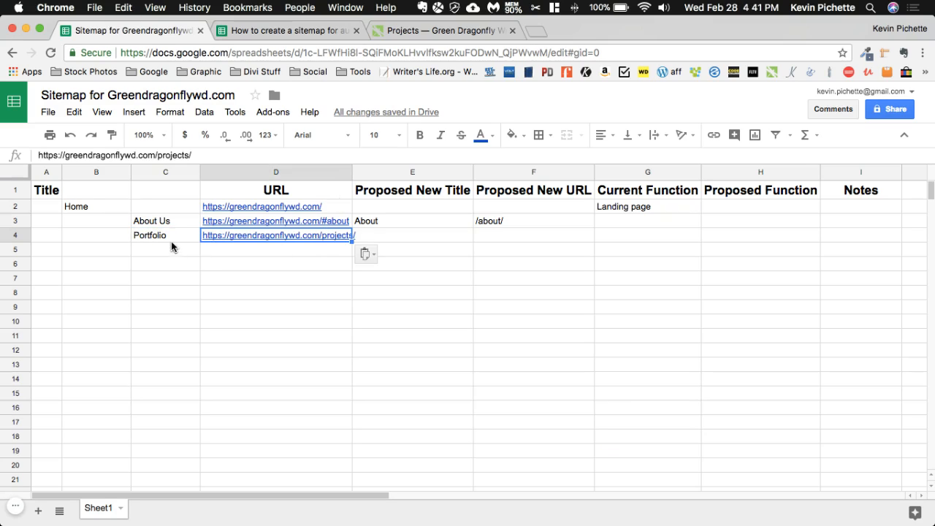
# Enter "Projects" as the Proposed New Title for Portfolio in E4 and widen column D to fit its URL
pyautogui.click(420, 243)
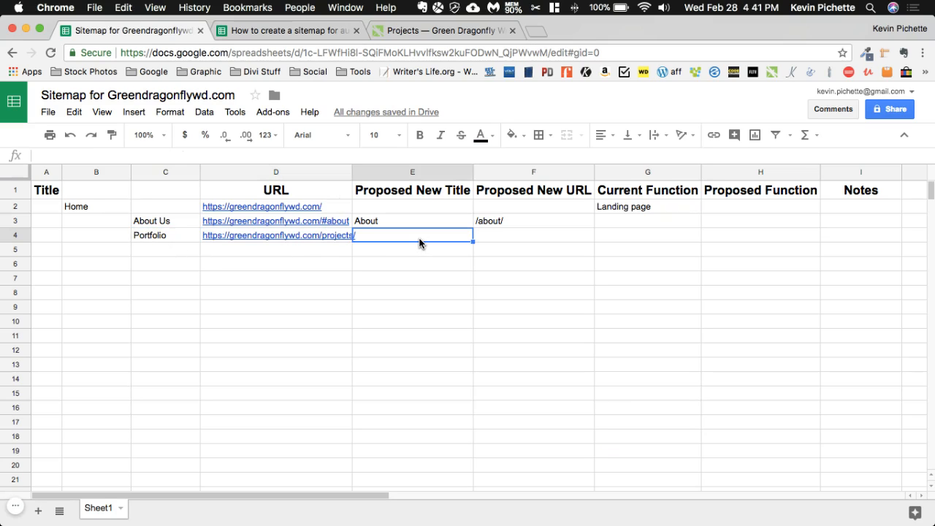
pyautogui.write('Projects')
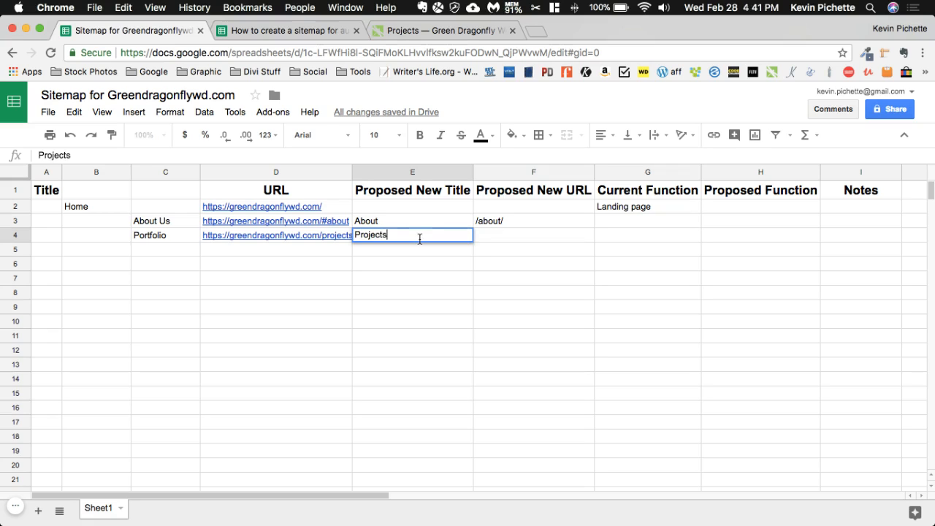
pyautogui.press('Return')
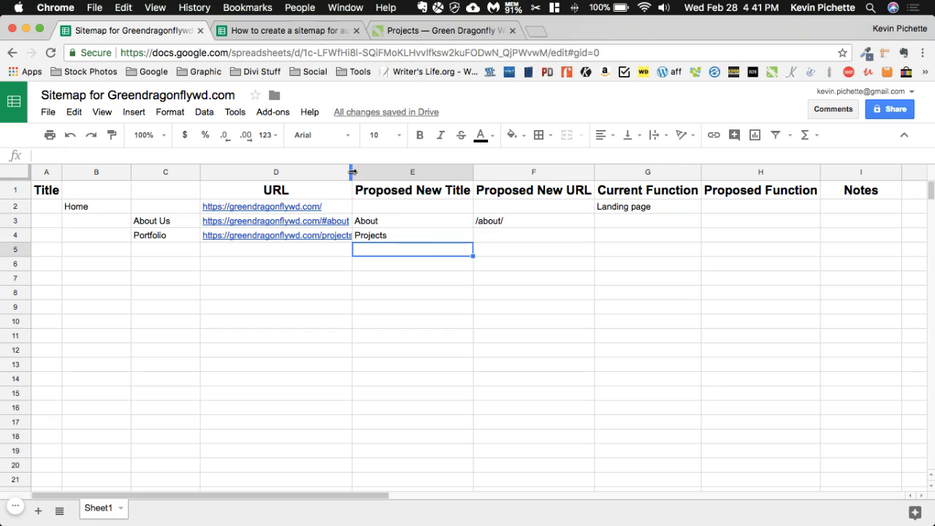
pyautogui.moveTo(352, 172); pyautogui.dragTo(358, 172)
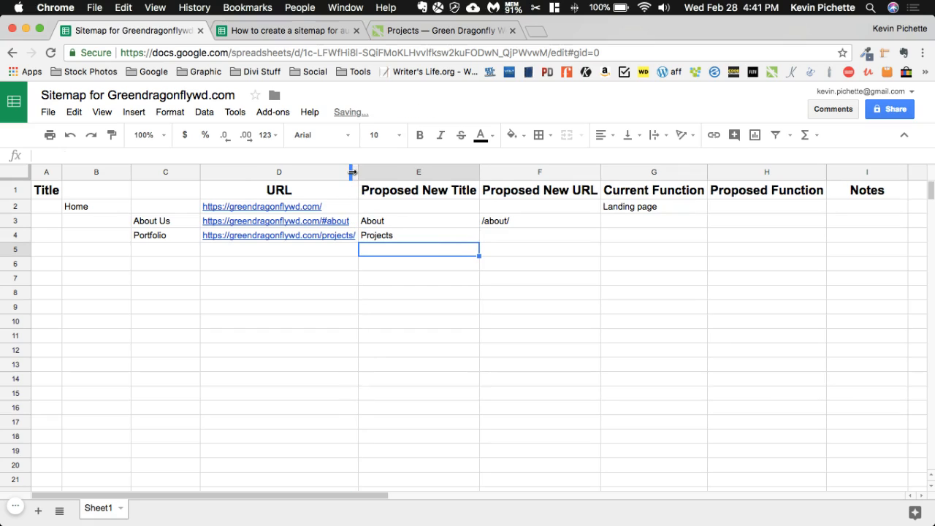
# Enter "/portfolio/" as the Proposed New URL for the Portfolio page in F4
pyautogui.click(504, 236)
pyautogui.write('/')
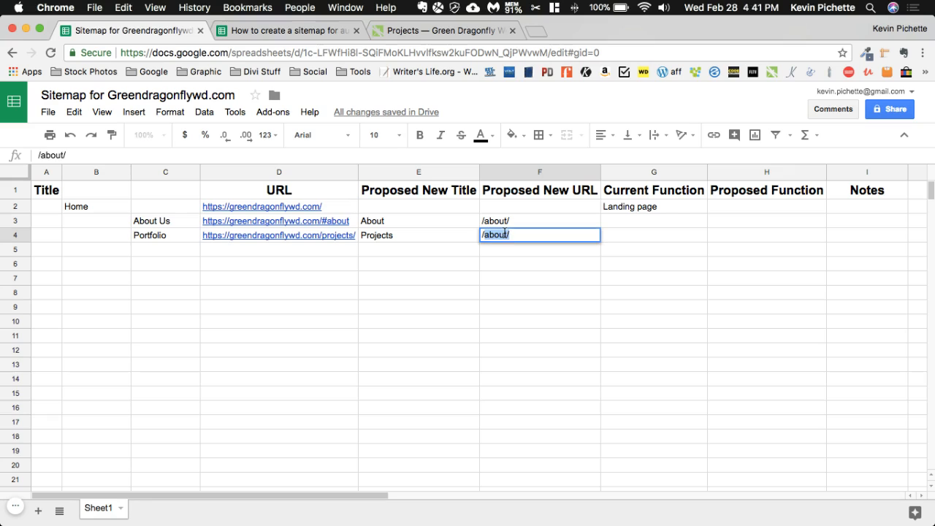
pyautogui.write('portfolio')
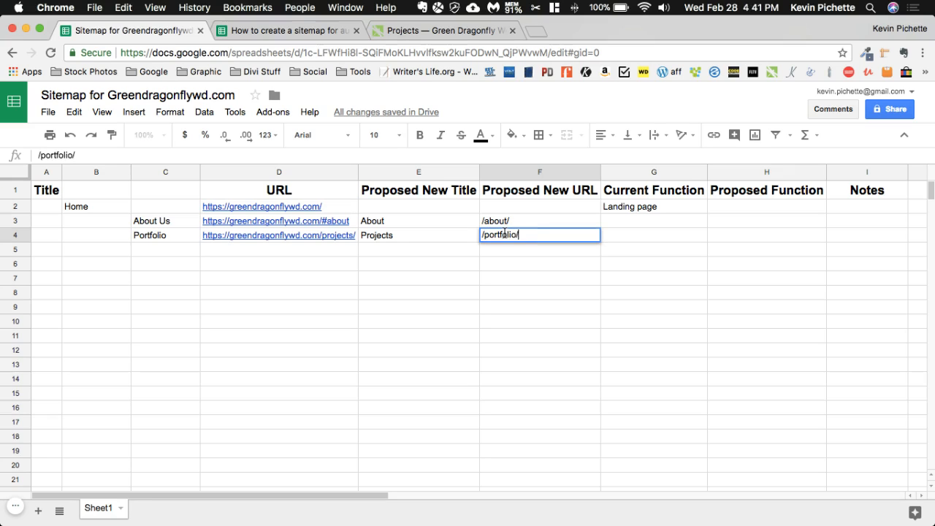
pyautogui.press('Return')
# Check the website's navigation for the next item, then enter "Services" in C5 with "na" as its URL in D5
pyautogui.click(176, 249)
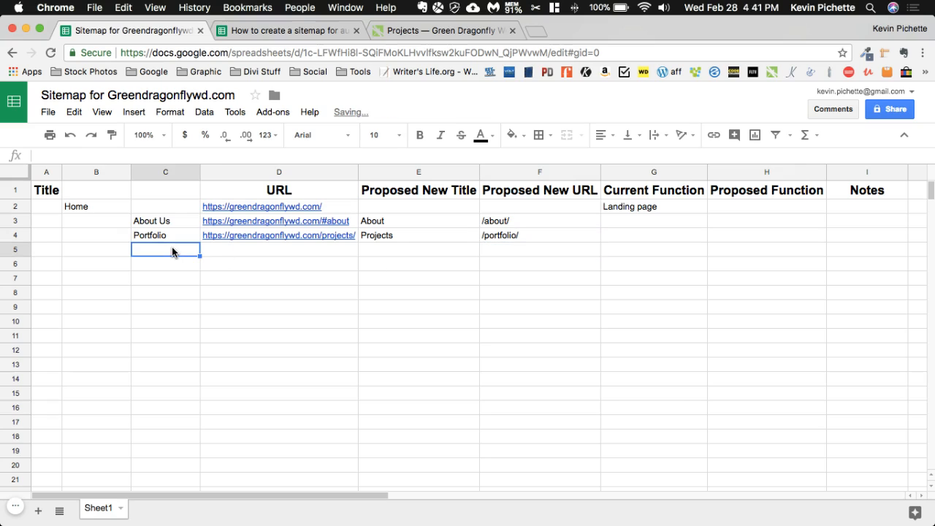
pyautogui.click(443, 30)
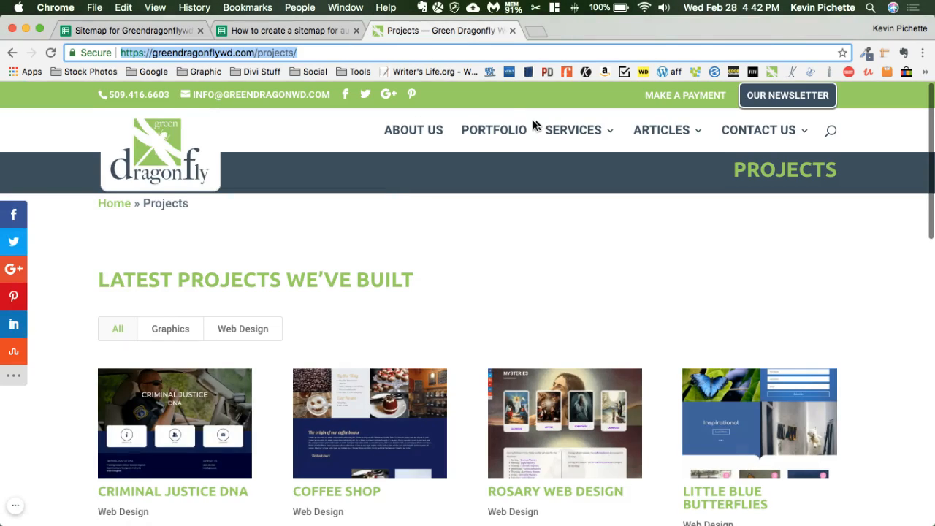
pyautogui.moveTo(559, 133)
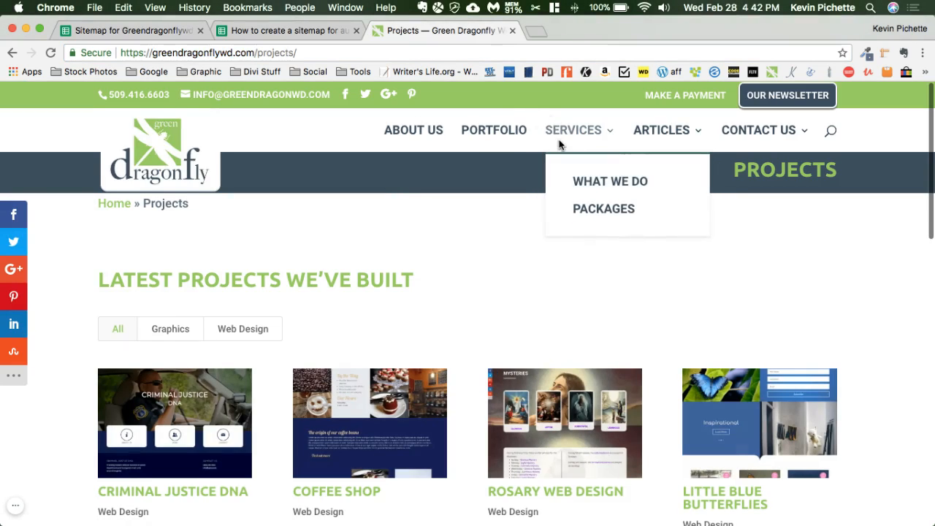
pyautogui.click(131, 31)
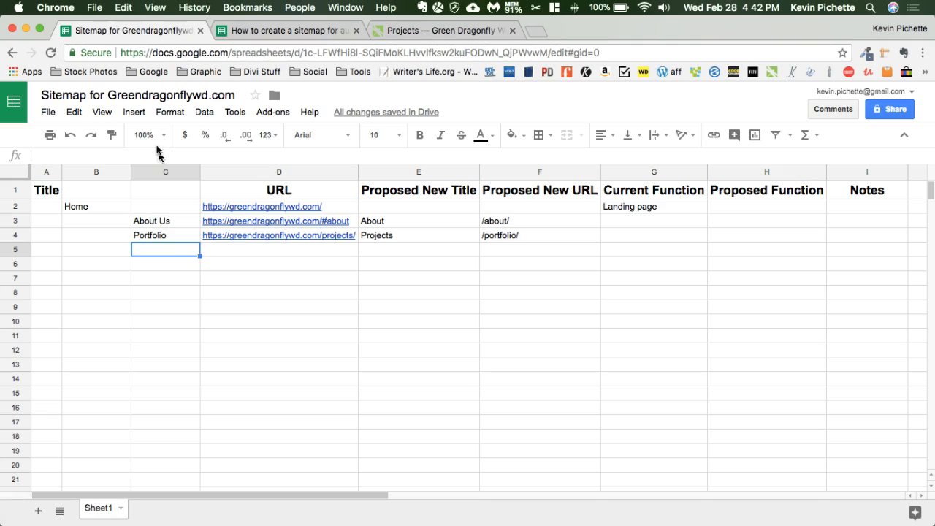
pyautogui.write('Services')
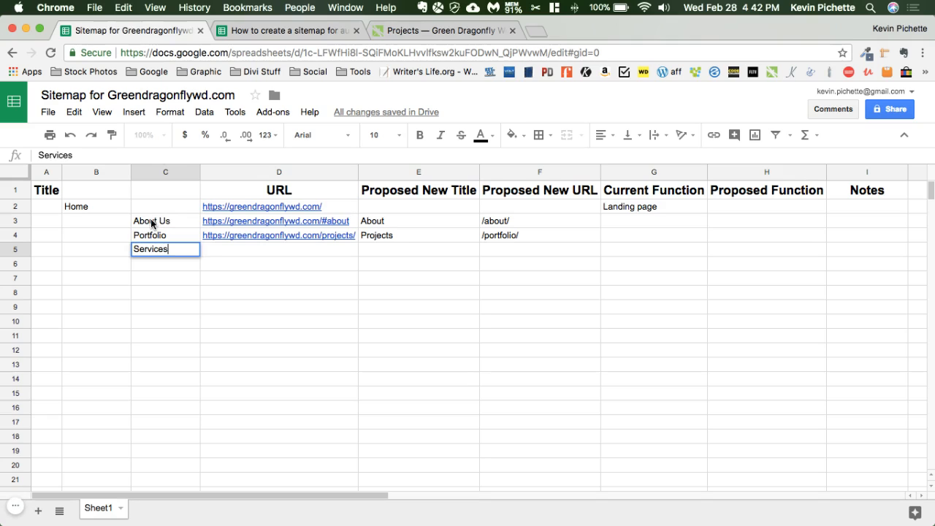
pyautogui.press('Tab')
pyautogui.write('na')
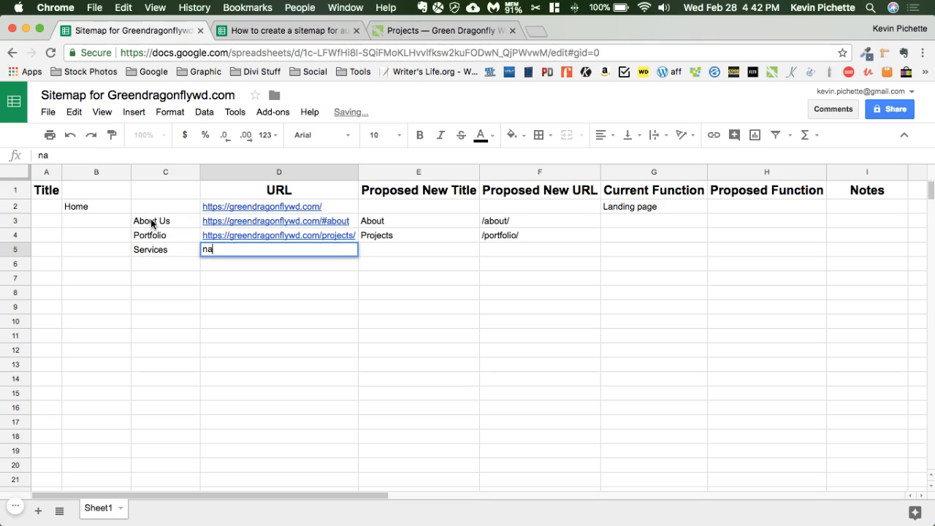
pyautogui.press('Tab')
pyautogui.press('Tab')
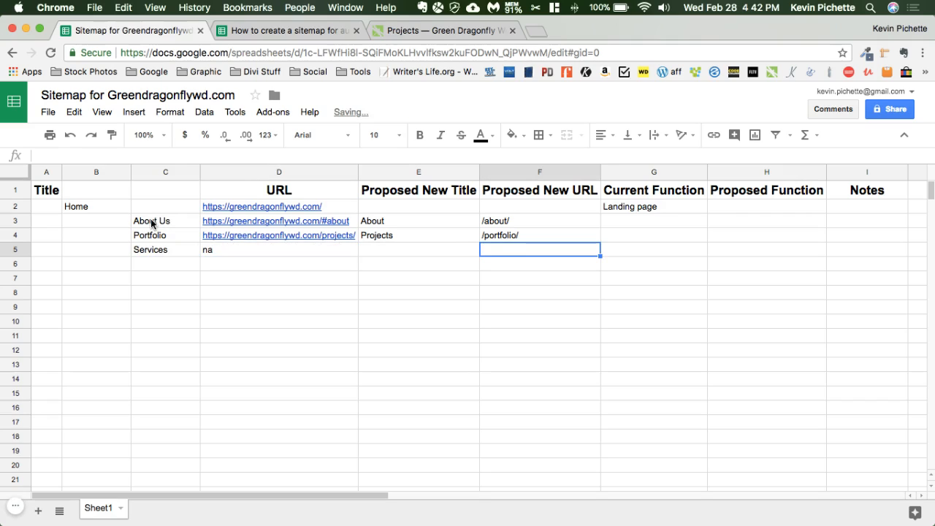
pyautogui.press('Tab')
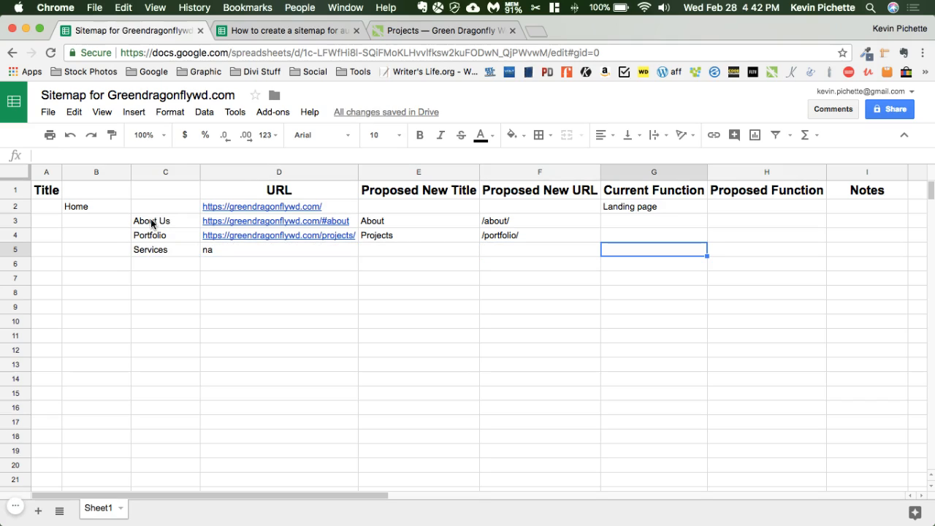
# Add "Articles" in C6 and "Contact Us" in C7 as subpages, checking the titles against the website's main navigation
pyautogui.click(161, 265)
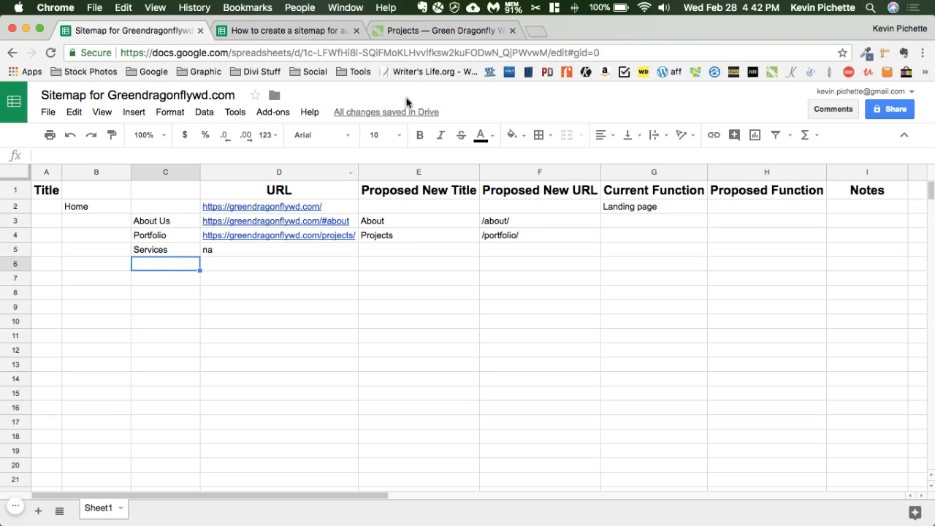
pyautogui.click(423, 30)
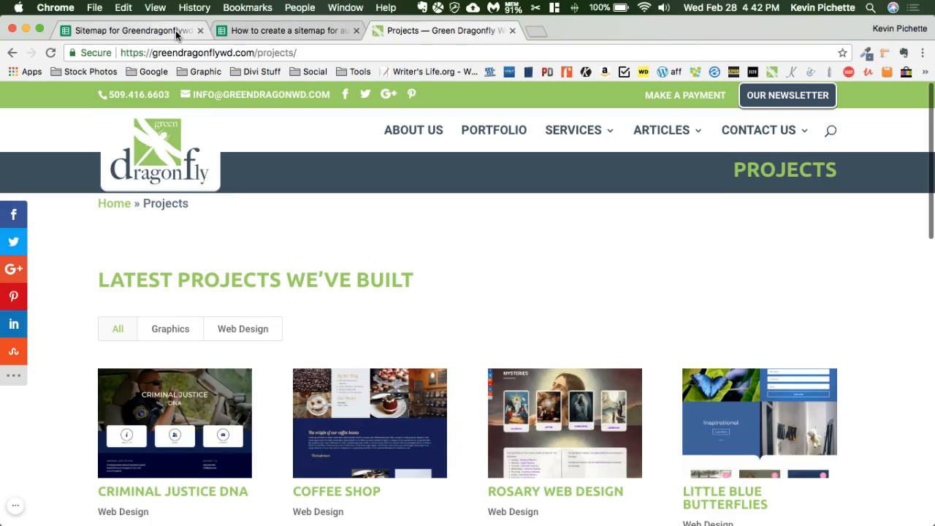
pyautogui.moveTo(576, 130)
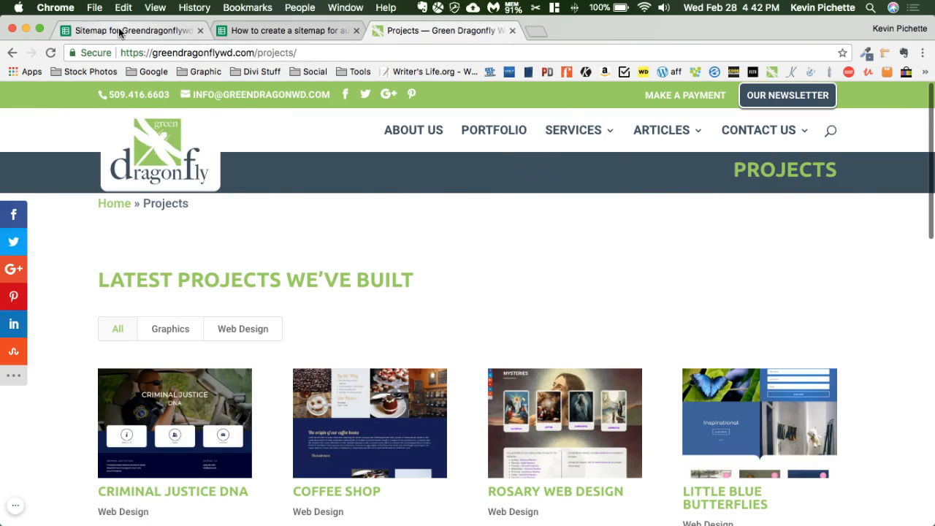
pyautogui.click(121, 30)
pyautogui.write('Art')
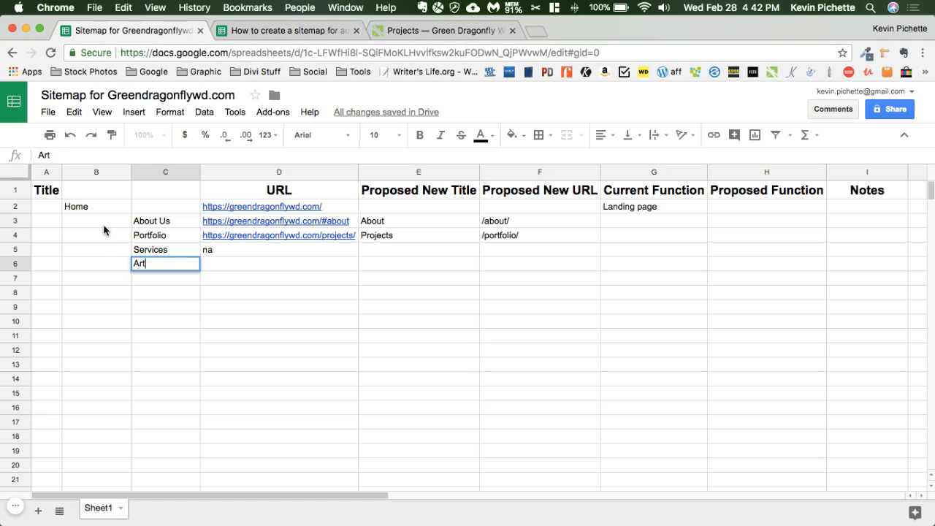
pyautogui.write('icles')
pyautogui.press('Return')
pyautogui.write('Cont')
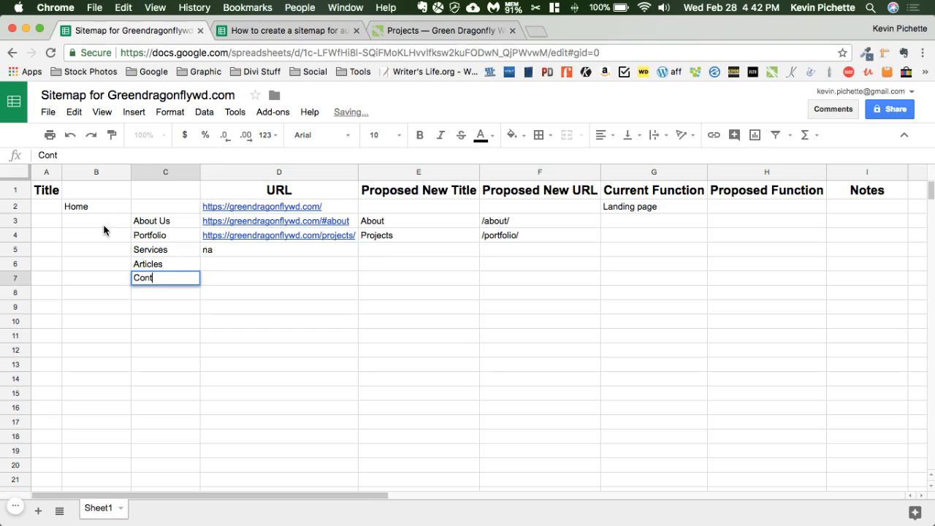
pyautogui.write('act Us')
pyautogui.press('Return')
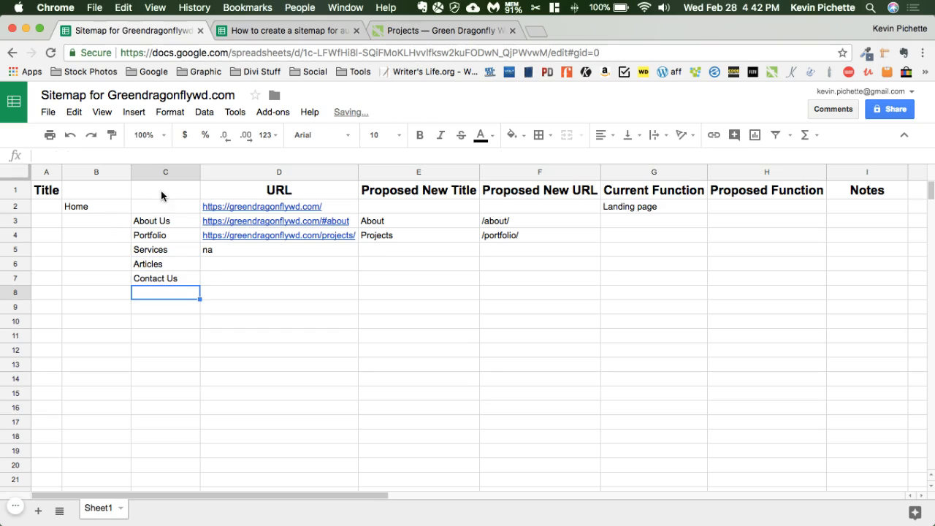
# Add "Make a Payment" in C8 and "Newsletter" in C9, taking the titles from the website's header links
pyautogui.click(410, 32)
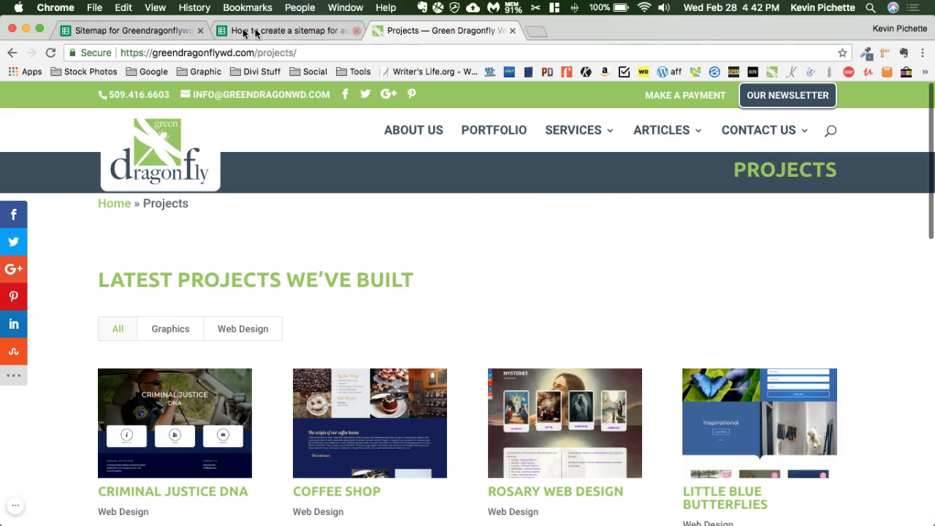
pyautogui.click(165, 31)
pyautogui.write('Make ')
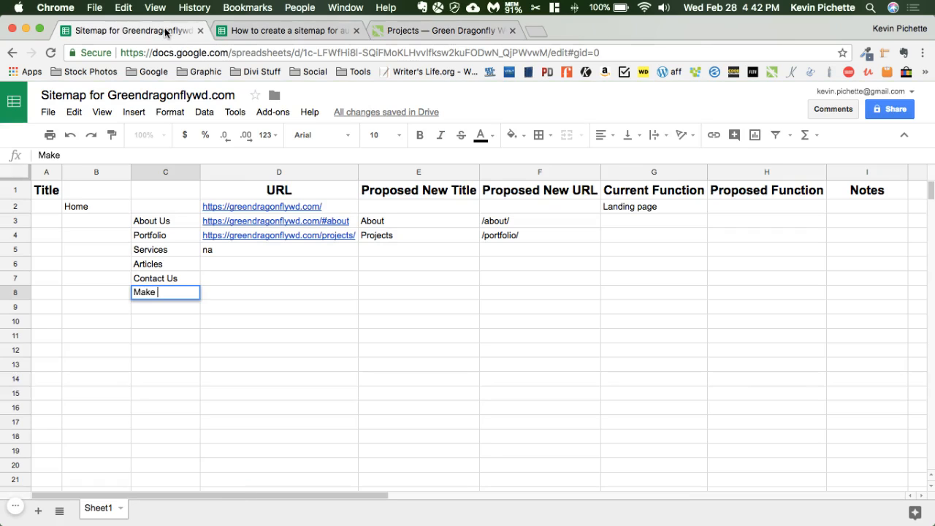
pyautogui.write('a Payment')
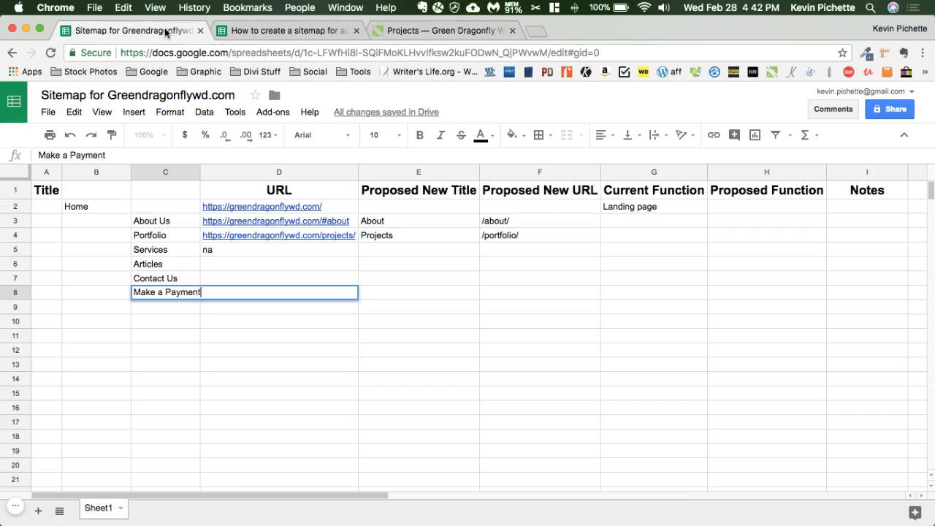
pyautogui.press('Return')
pyautogui.write('Newslett')
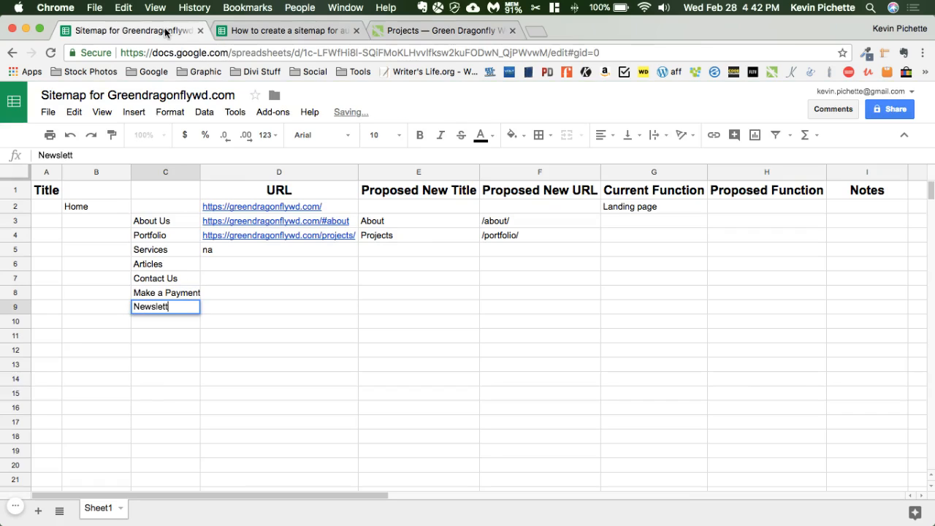
pyautogui.write('er')
pyautogui.press('Return')
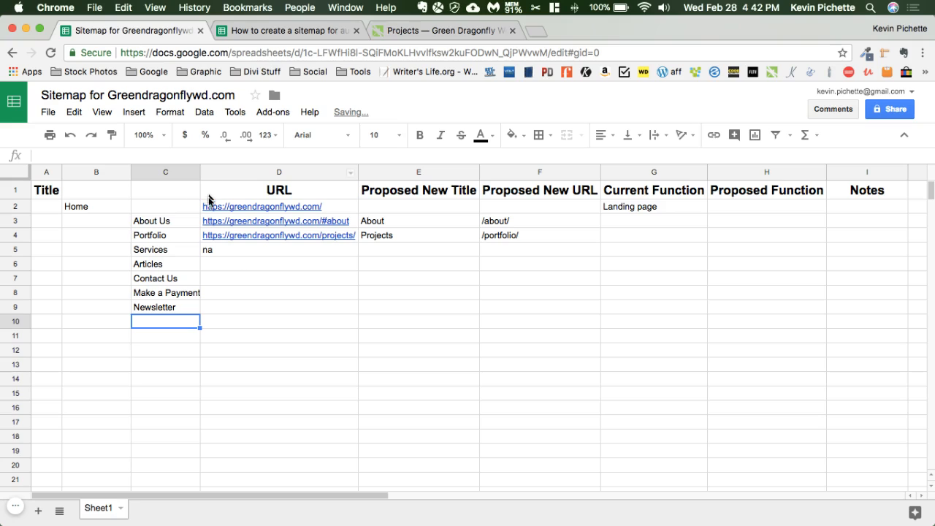
# Insert one empty column before the URL column to hold a further level of subpages
pyautogui.click(200, 172)
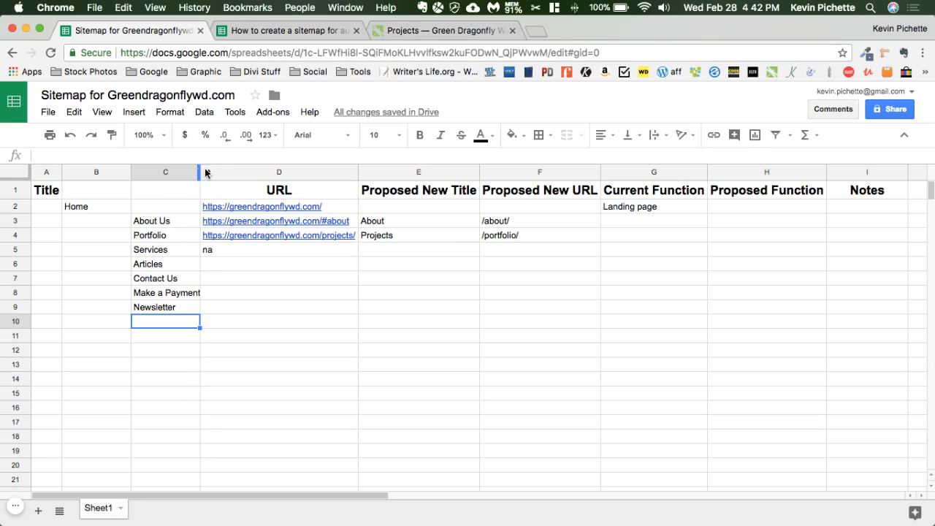
pyautogui.click(209, 172)
pyautogui.rightClick(221, 174)
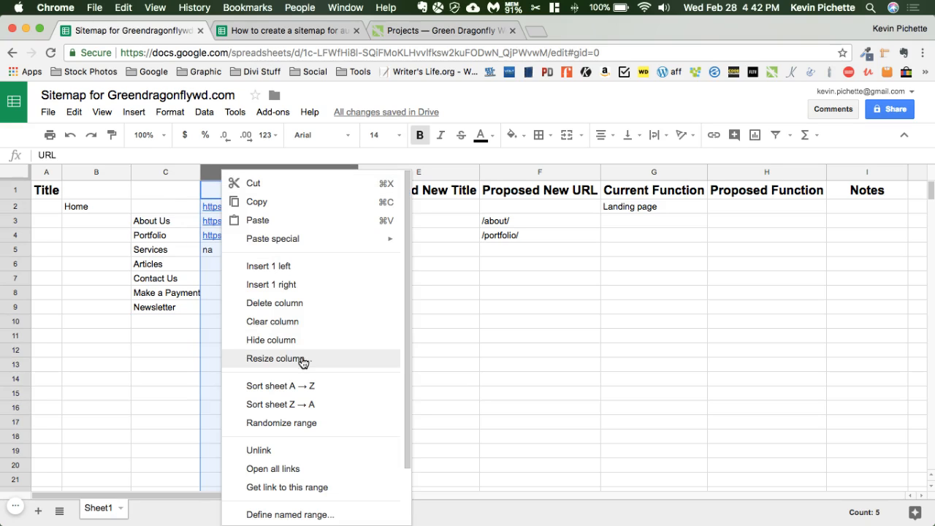
pyautogui.click(287, 268)
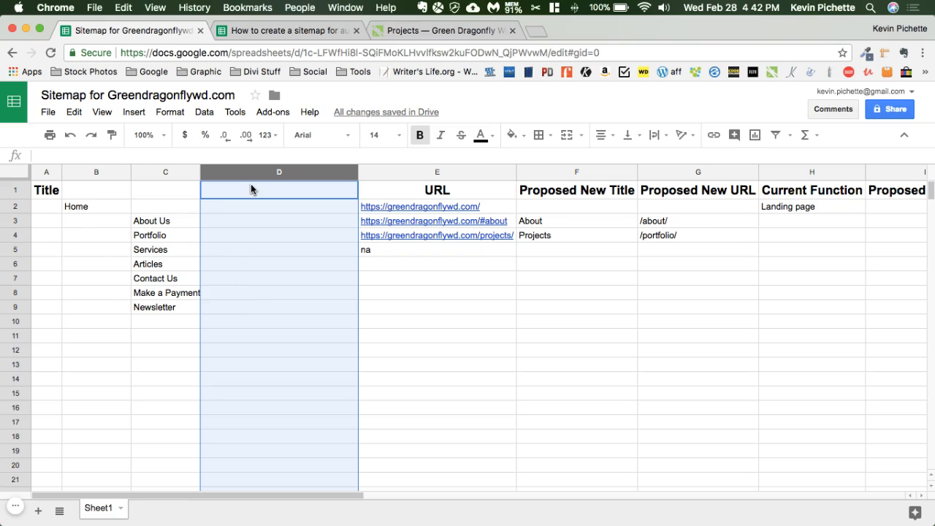
# Check the subpages under Services on the website, and insert two empty rows between Services and Articles in the sitemap sheet
pyautogui.click(422, 29)
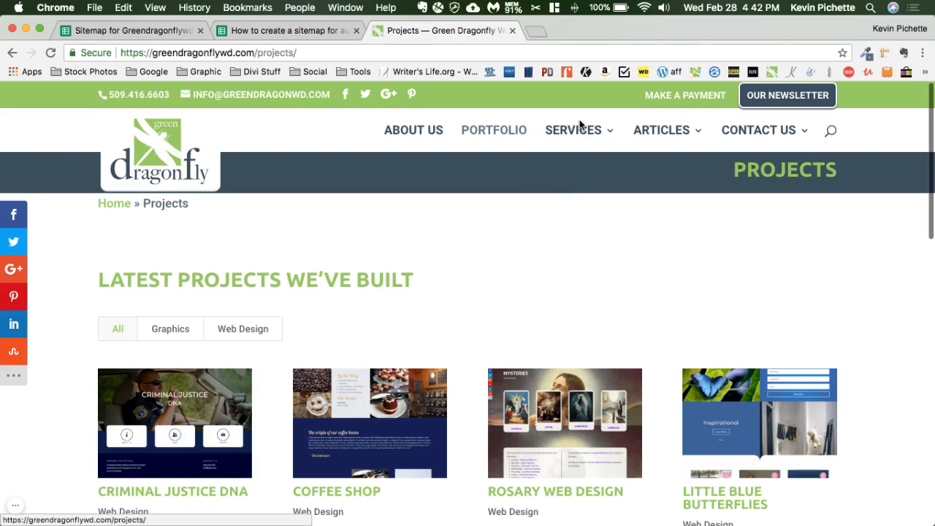
pyautogui.moveTo(577, 130)
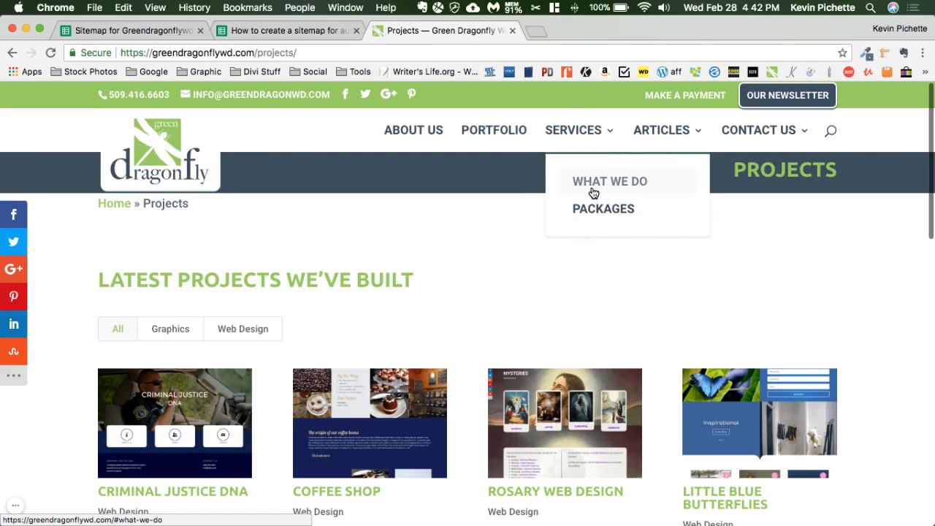
pyautogui.click(139, 29)
pyautogui.click(150, 252)
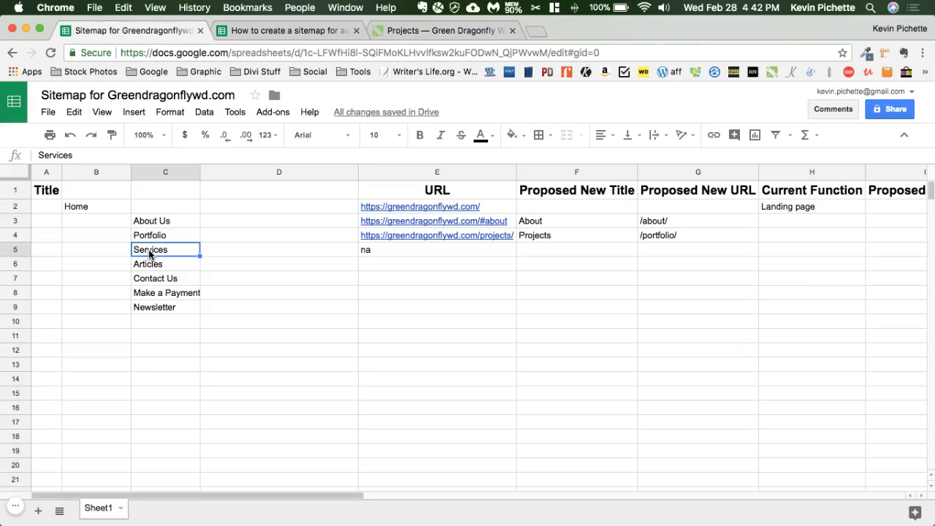
pyautogui.click(16, 265)
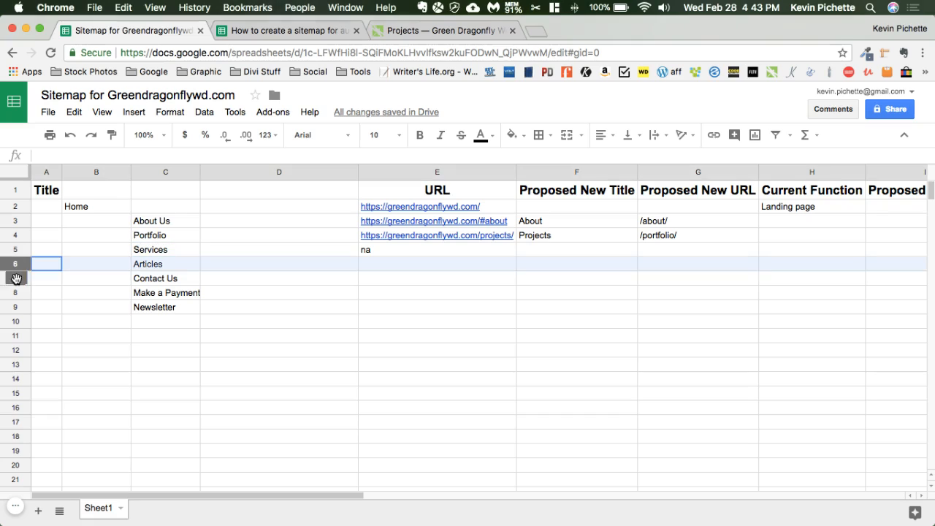
pyautogui.keyDown('shift'); pyautogui.click(16, 279); pyautogui.keyUp('shift')
pyautogui.rightClick(17, 278)
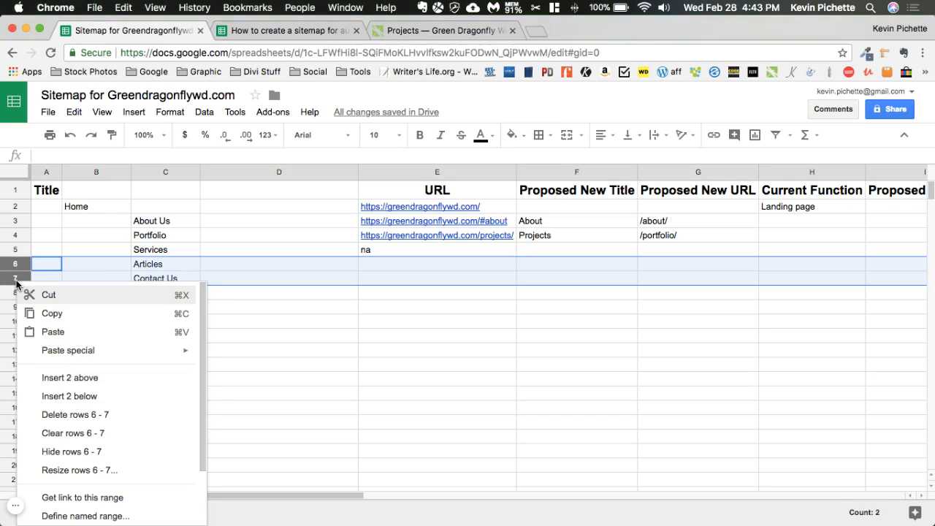
pyautogui.click(56, 378)
# Enter "What we do" in D6 and "Packages" in D7 as subpages of Services
pyautogui.click(277, 267)
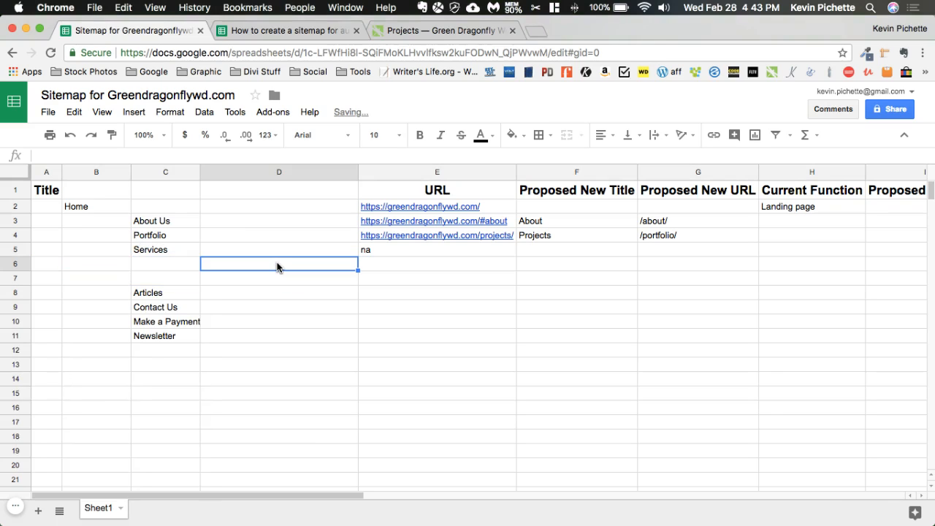
pyautogui.write('What')
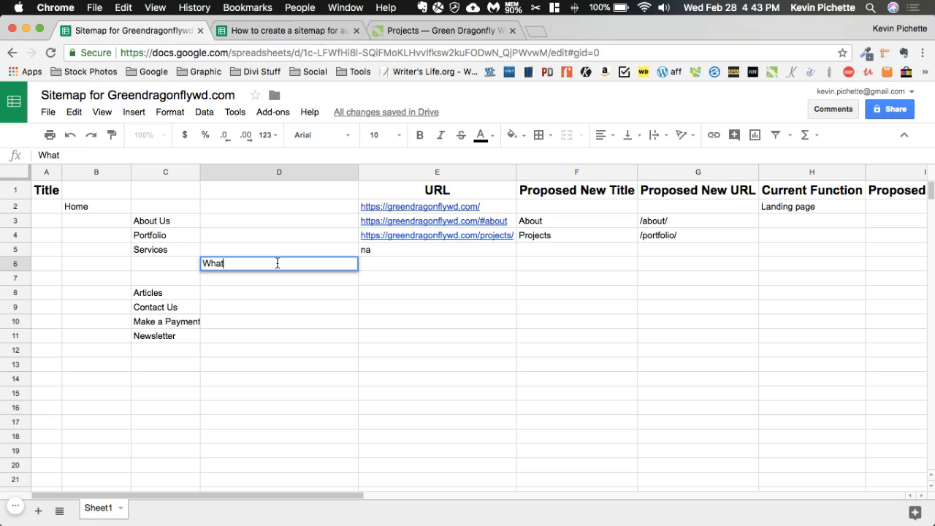
pyautogui.write(' we do')
pyautogui.press('Return')
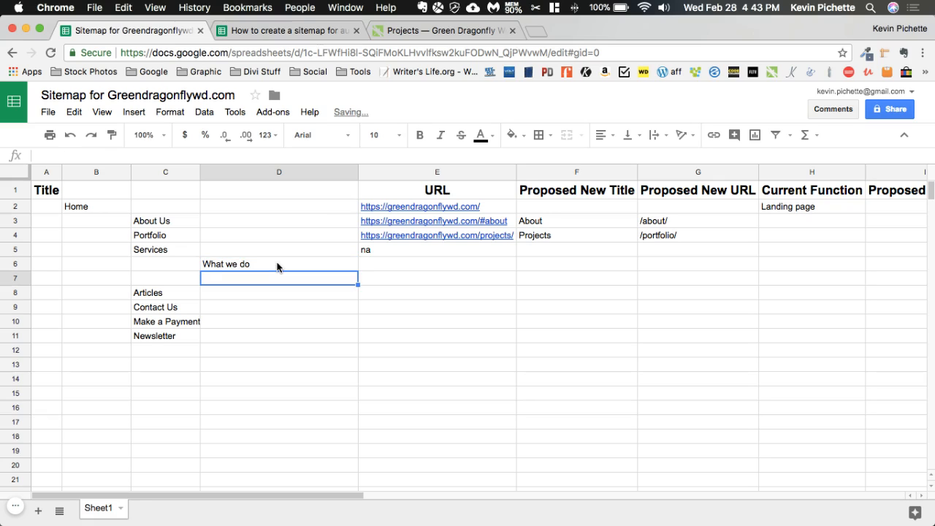
pyautogui.write('Packages')
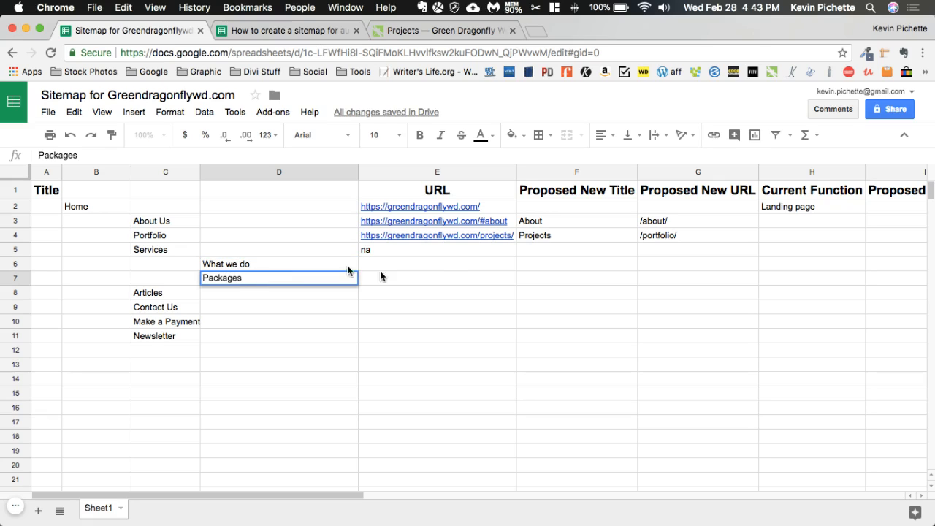
# Copy the link address of What We Do from the website's Services navigation and paste it into E6
pyautogui.click(446, 265)
pyautogui.click(383, 30)
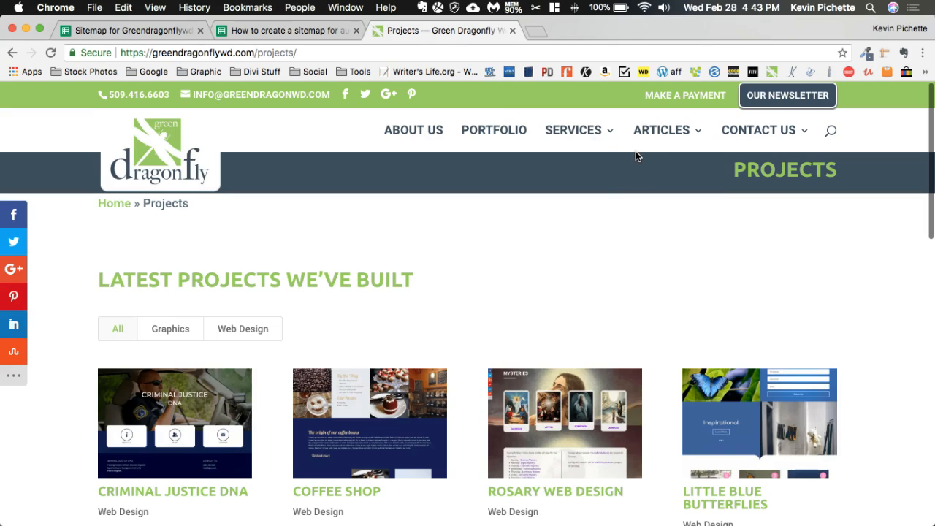
pyautogui.moveTo(580, 138)
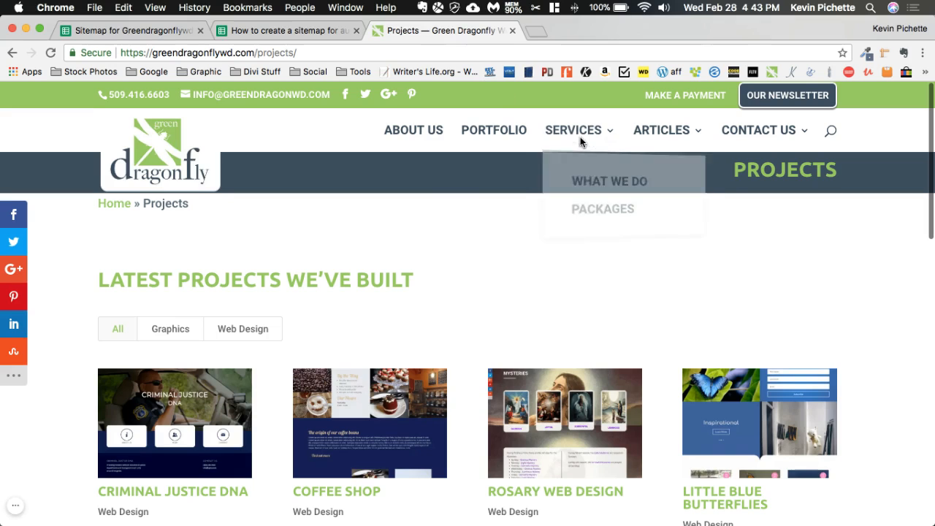
pyautogui.rightClick(584, 182)
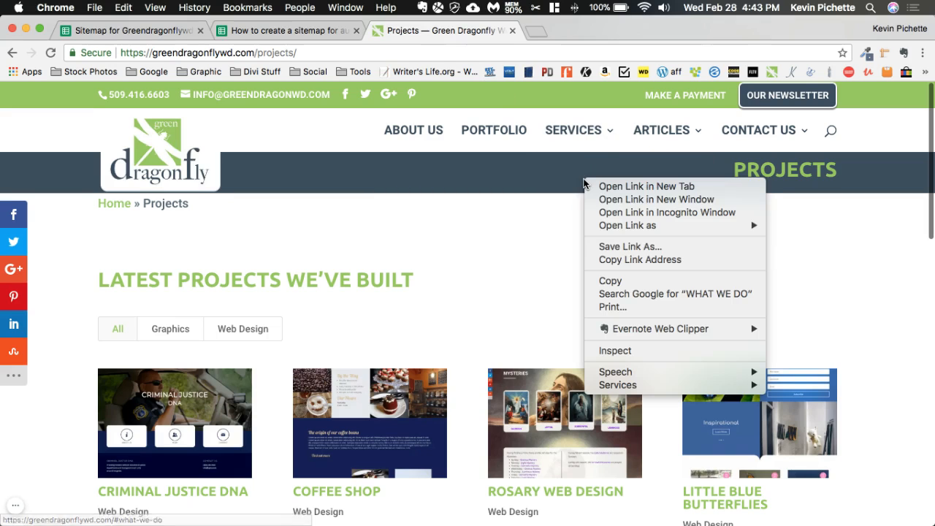
pyautogui.click(618, 260)
pyautogui.click(175, 35)
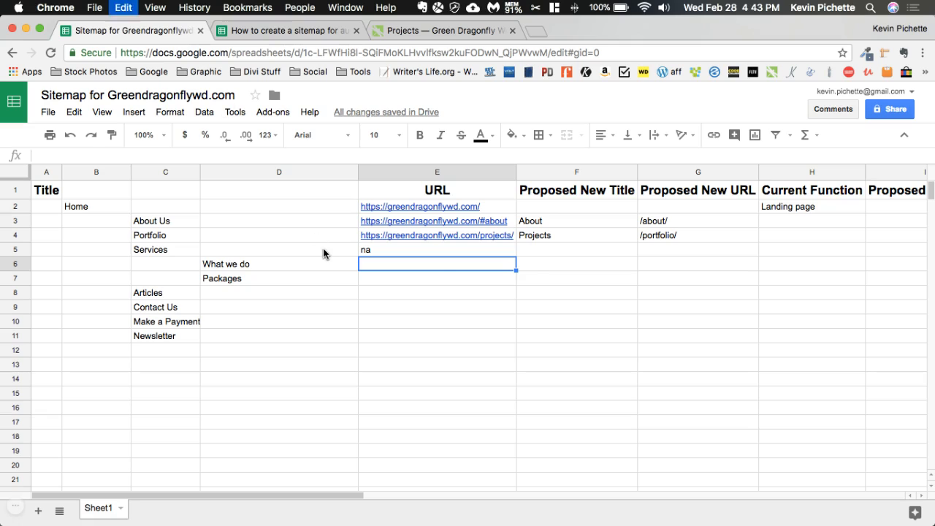
pyautogui.press('cmd+v')
# Copy the Packages link address from the website into E7, and fit the URL column's width to its contents
pyautogui.click(401, 274)
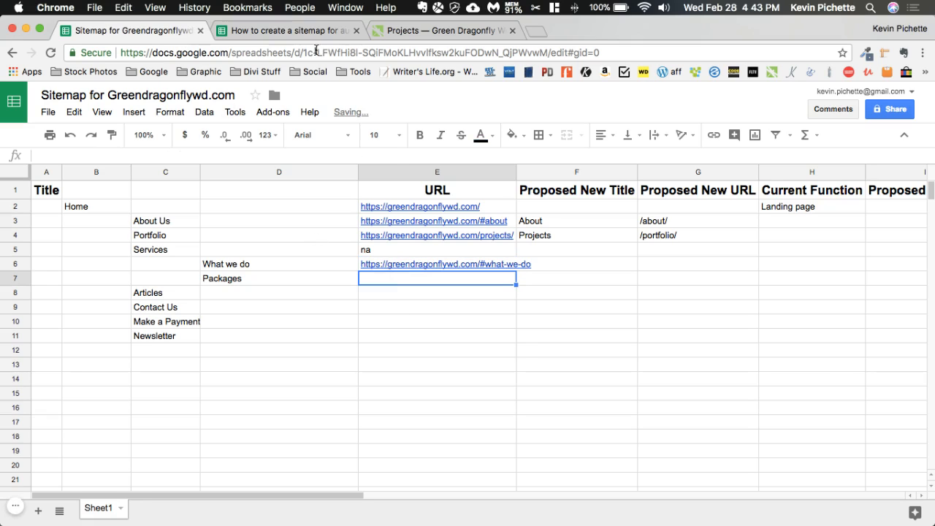
pyautogui.click(303, 29)
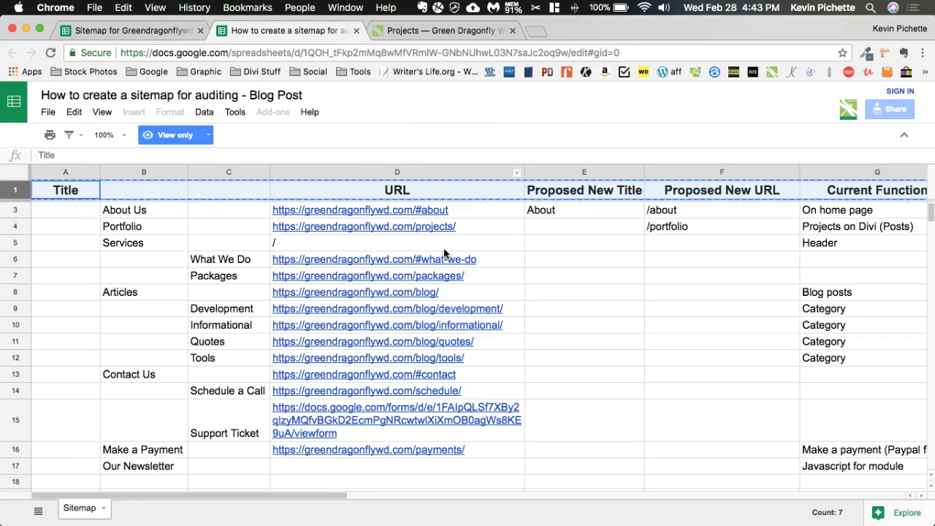
pyautogui.click(437, 30)
pyautogui.moveTo(595, 135)
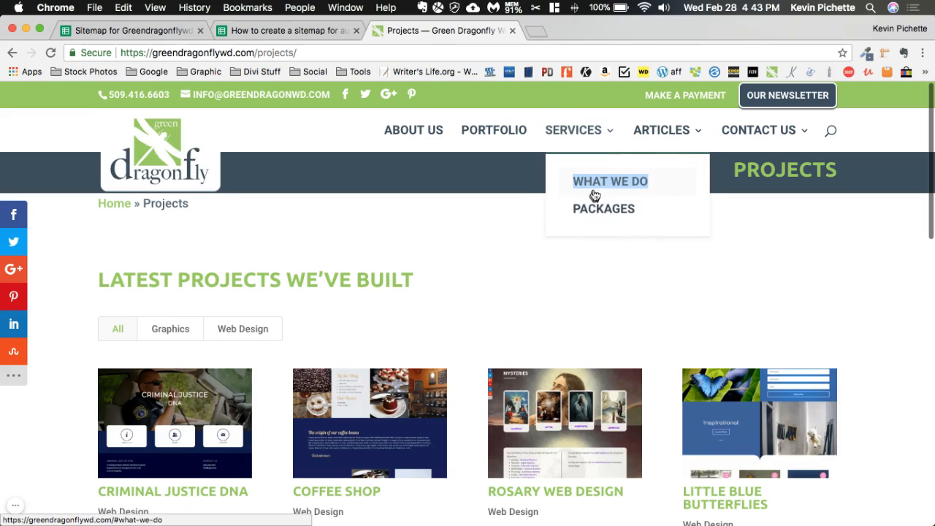
pyautogui.rightClick(589, 208)
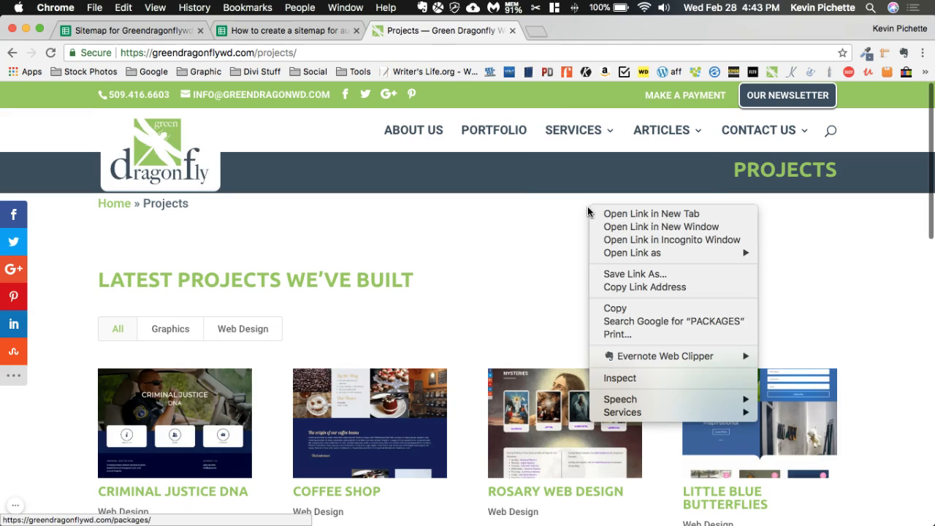
pyautogui.click(623, 287)
pyautogui.click(164, 33)
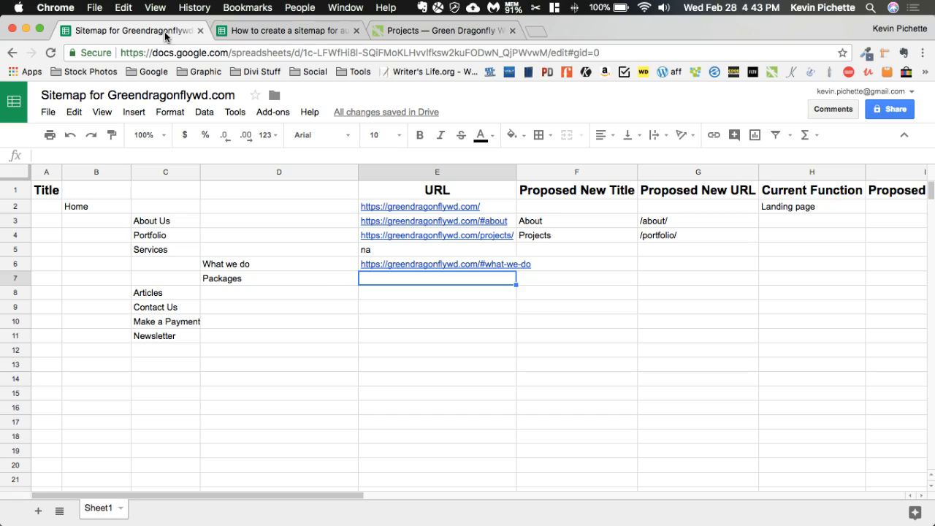
pyautogui.press('super+v')
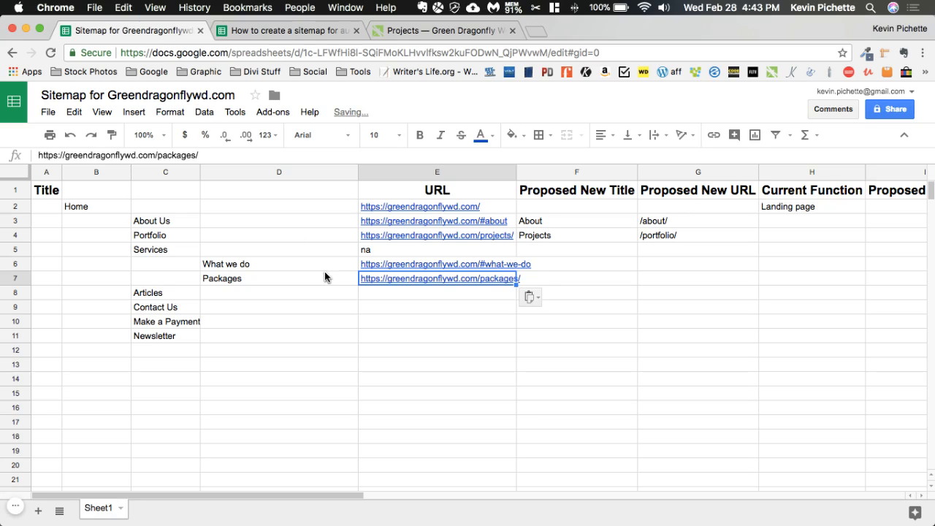
pyautogui.doubleClick(517, 183)
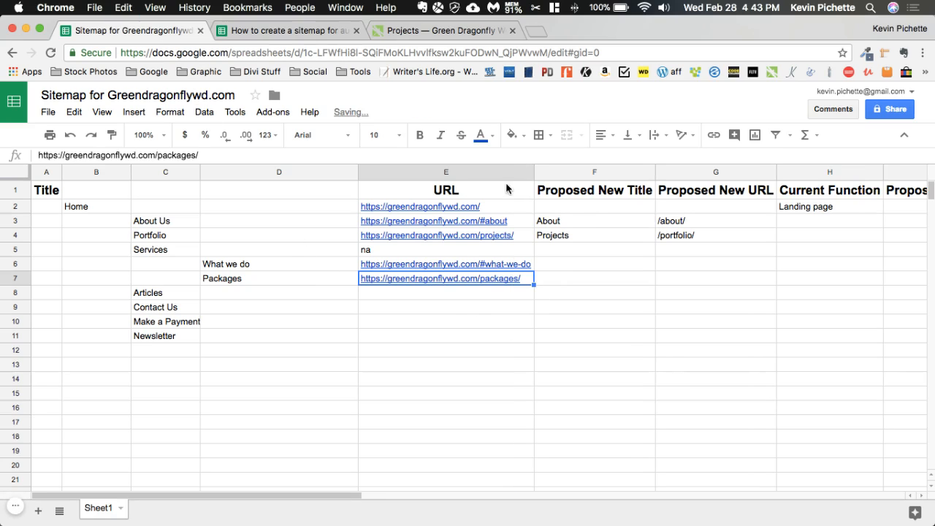
# Open the website's Articles page and copy its address into E8 of the sitemap sheet
pyautogui.click(307, 292)
pyautogui.click(430, 33)
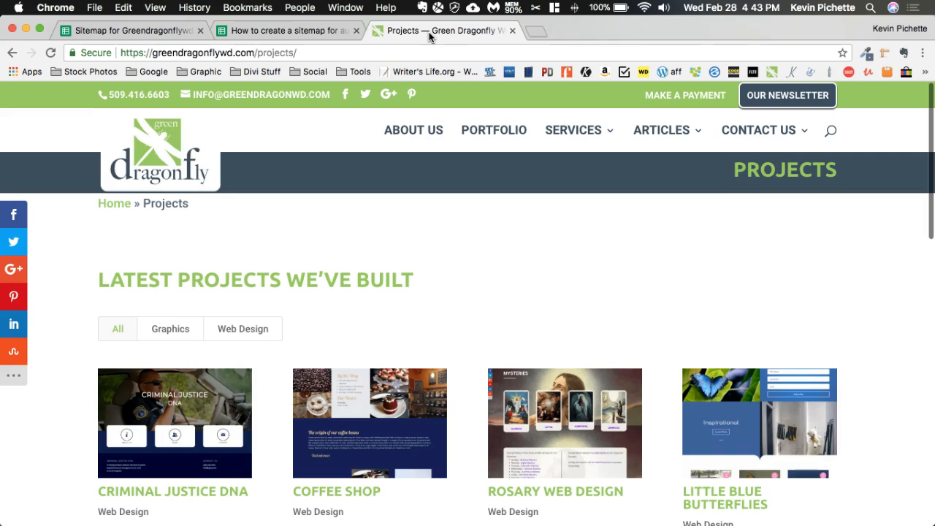
pyautogui.click(662, 132)
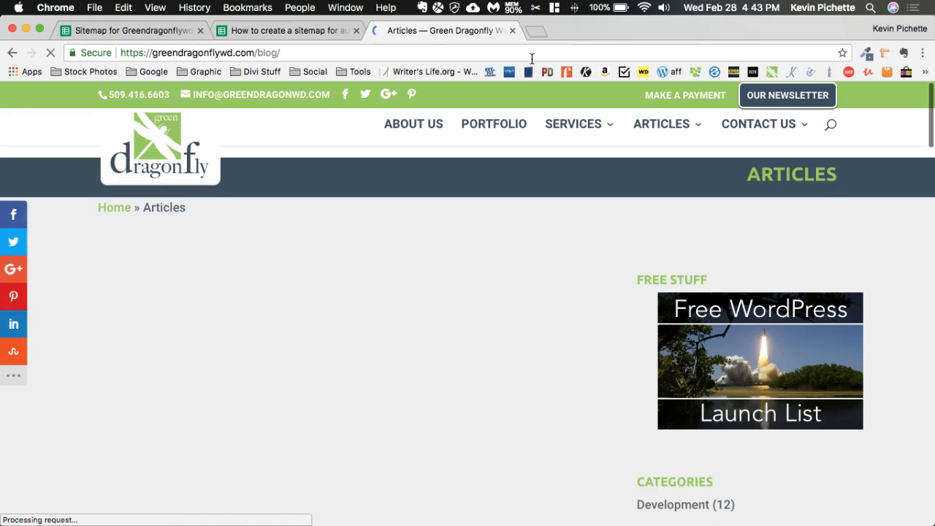
pyautogui.click(532, 57)
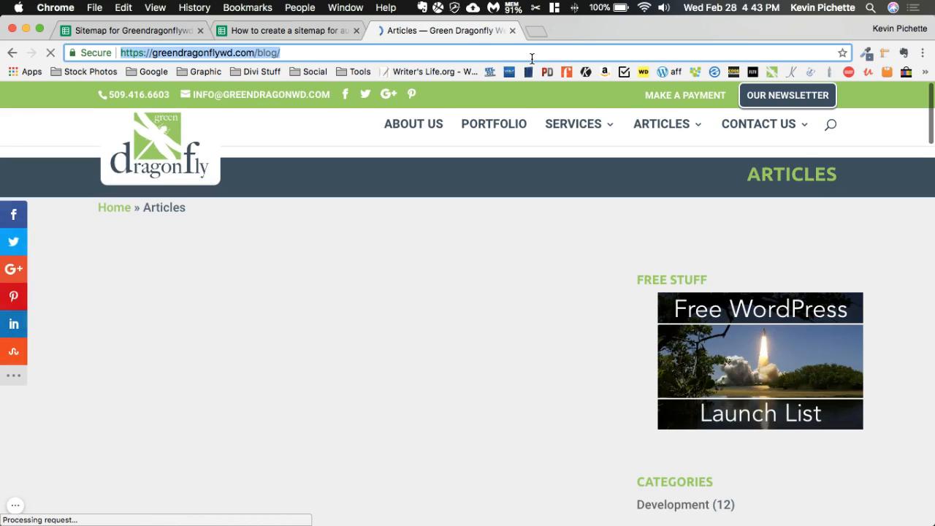
pyautogui.click(113, 33)
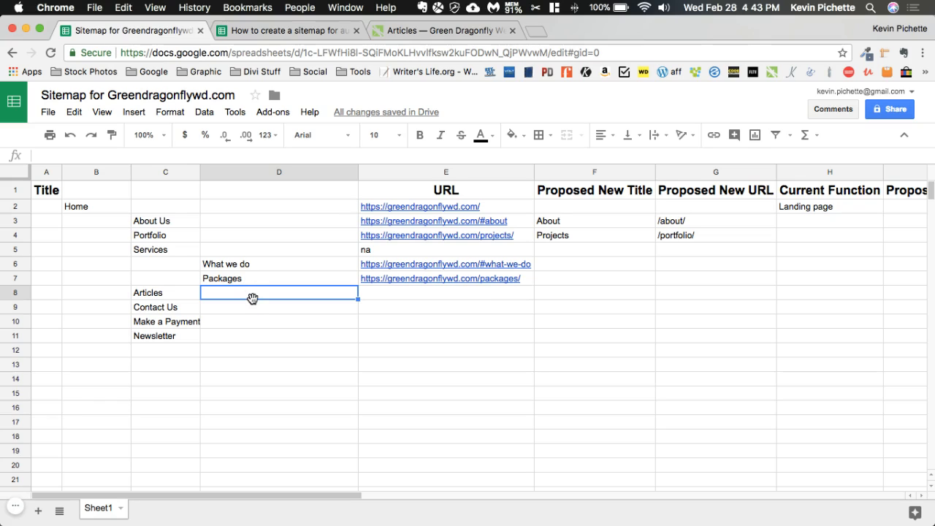
pyautogui.press('Right')
pyautogui.press('super+v')
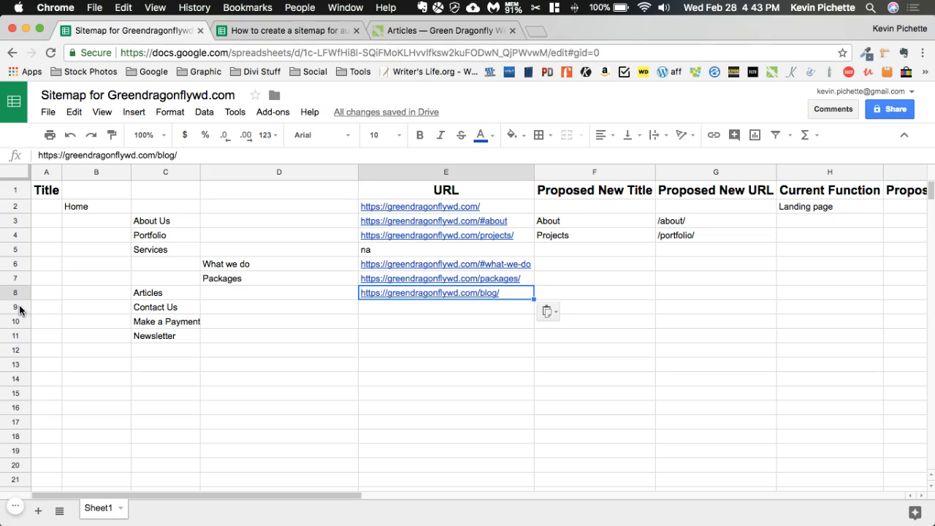
# Insert four empty rows between Articles and Contact Us
pyautogui.moveTo(19, 311); pyautogui.dragTo(13, 354)
pyautogui.rightClick(13, 355)
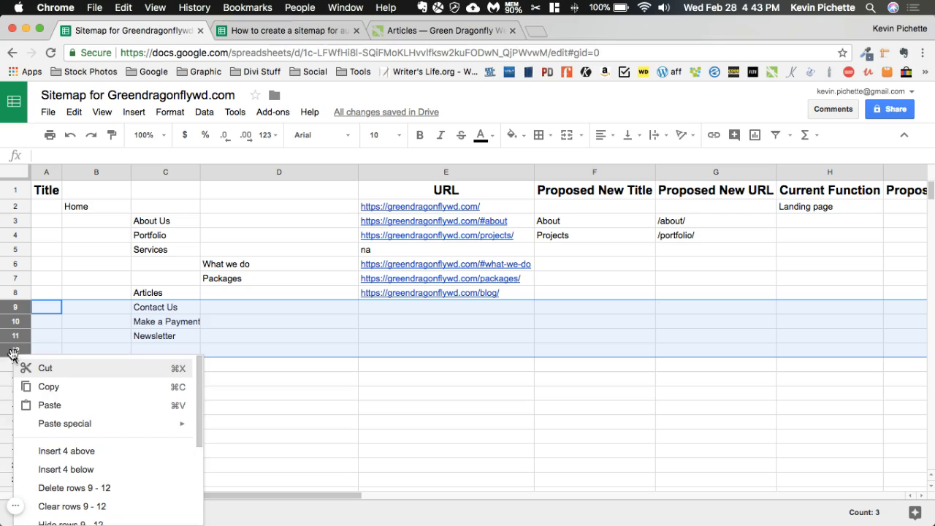
pyautogui.click(49, 452)
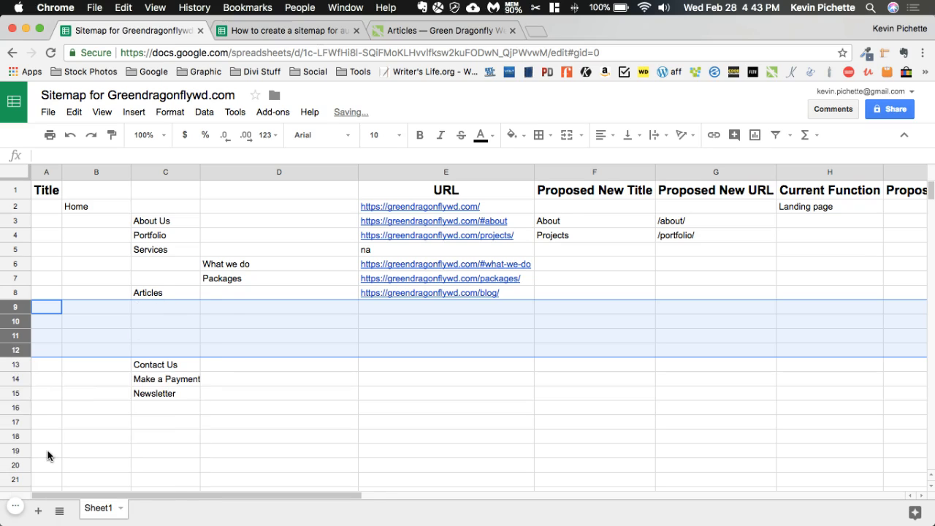
# Copy the Development, Informational, Quotes and Tools titles with their URLs from the reference sitemap and paste them at D9 under Articles
pyautogui.click(268, 311)
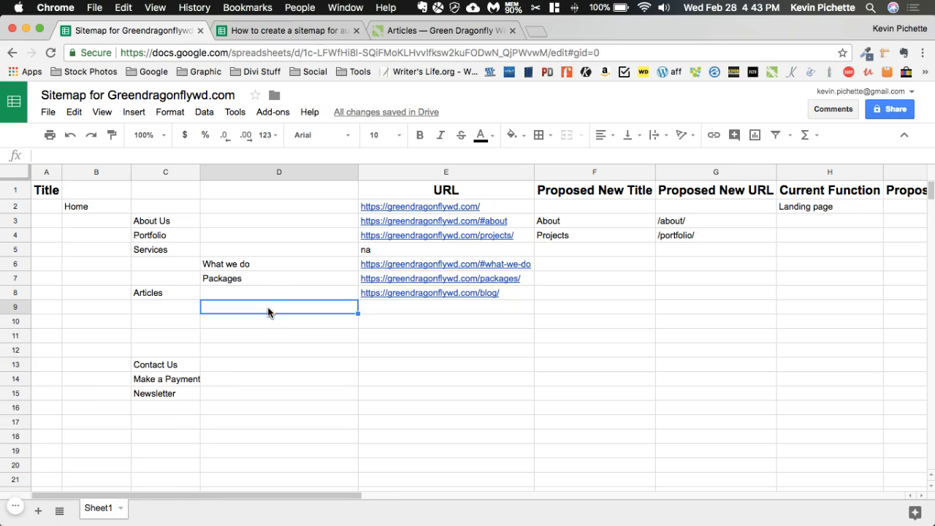
pyautogui.click(406, 29)
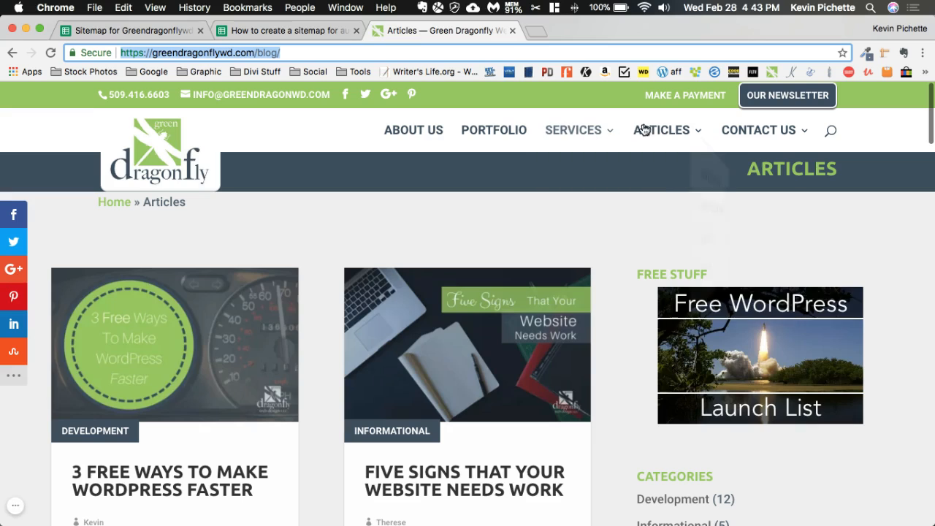
pyautogui.moveTo(655, 138)
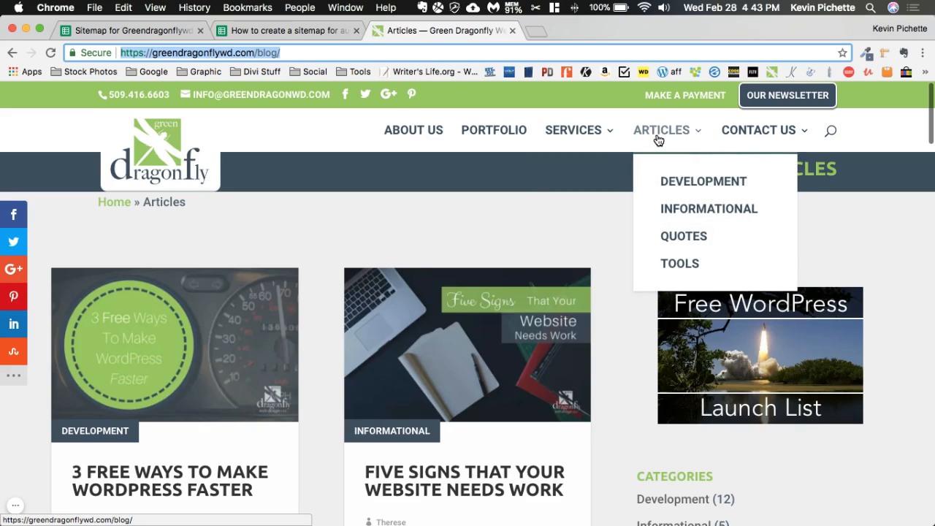
pyautogui.click(234, 31)
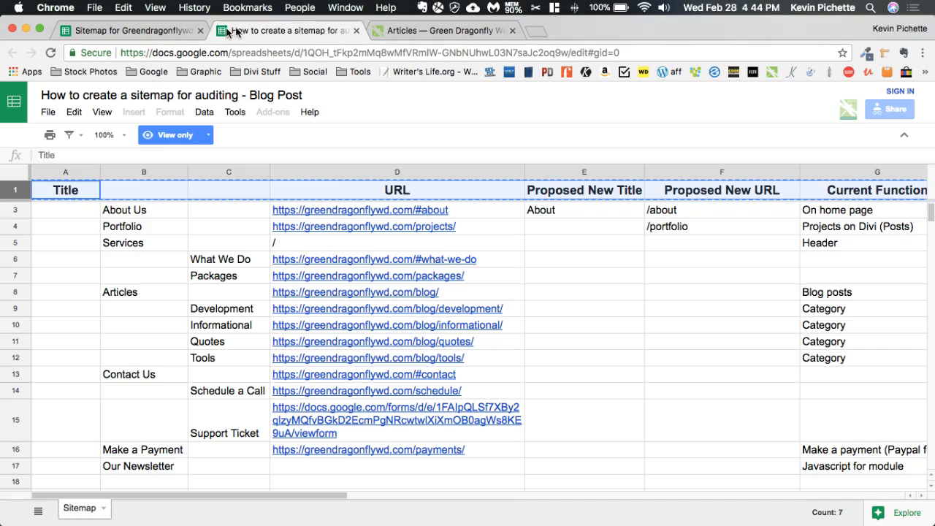
pyautogui.click(160, 31)
pyautogui.click(282, 31)
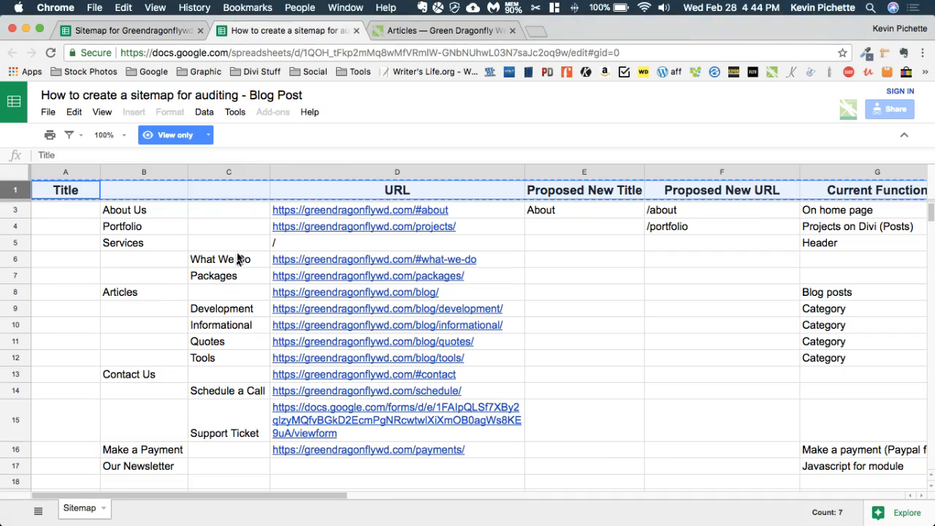
pyautogui.moveTo(221, 309); pyautogui.dragTo(399, 359)
pyautogui.press('super+c')
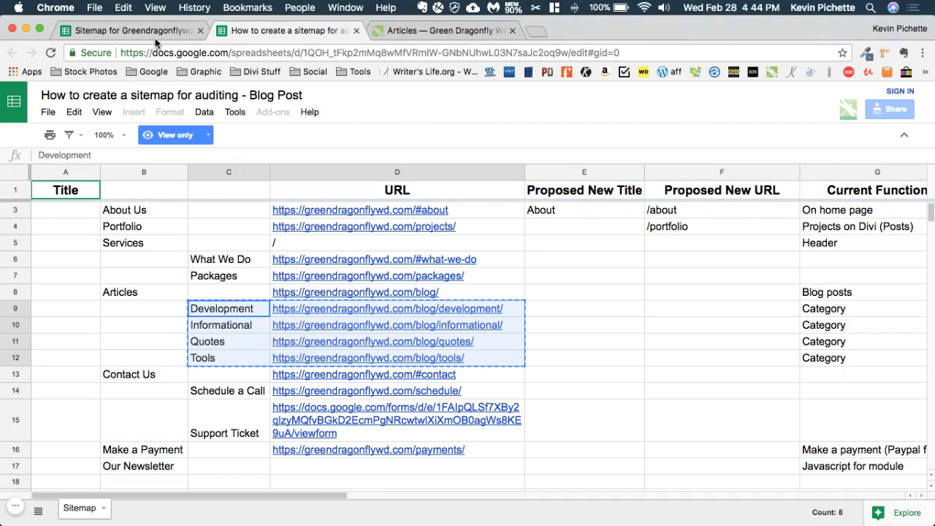
pyautogui.click(160, 31)
pyautogui.press('super+v')
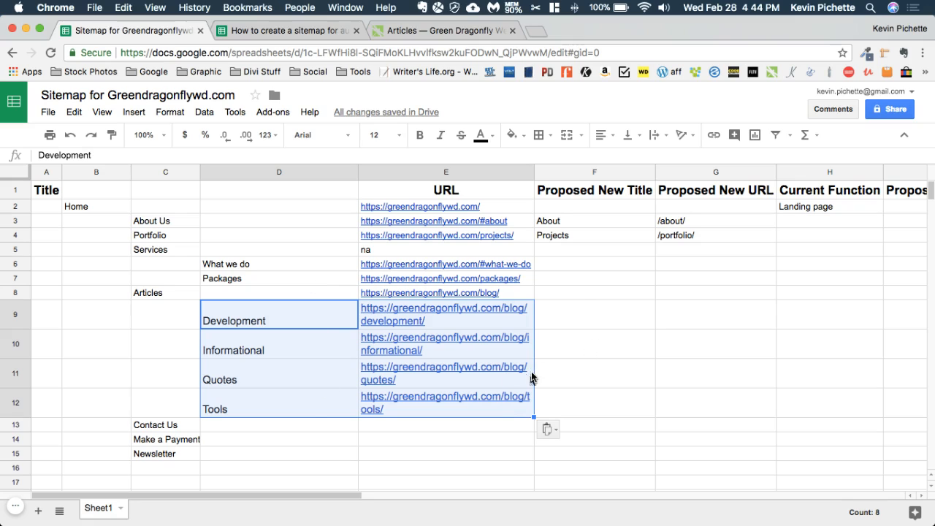
pyautogui.click(295, 424)
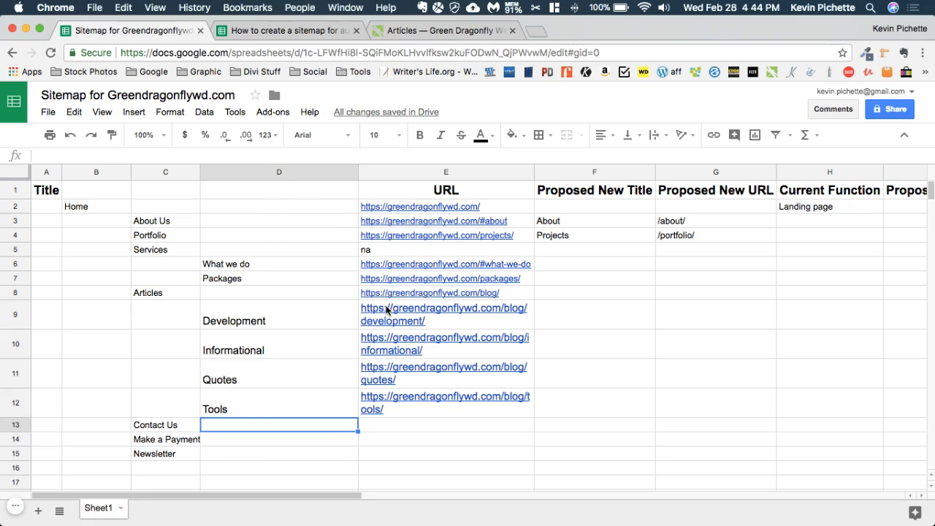
pyautogui.scroll(-4, 615, 358)
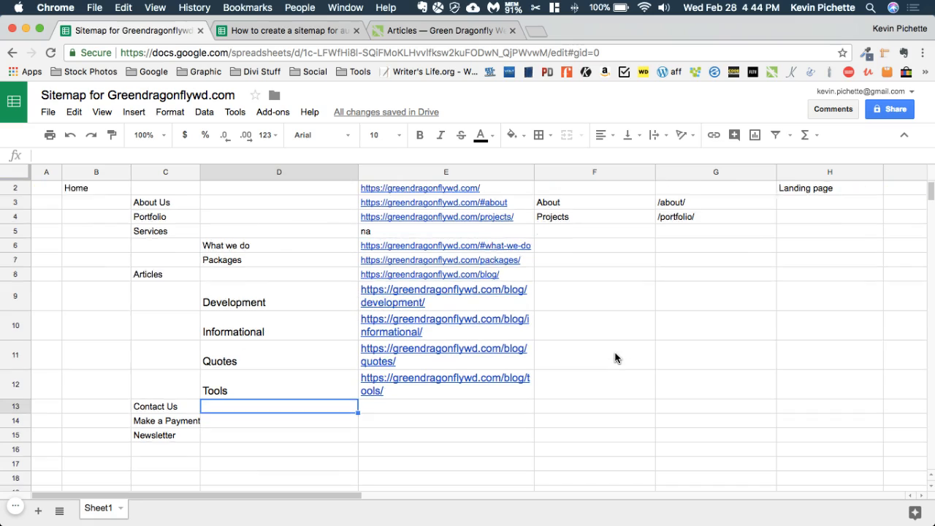
pyautogui.scroll(3, 615, 358)
pyautogui.scroll(1, 615, 358)
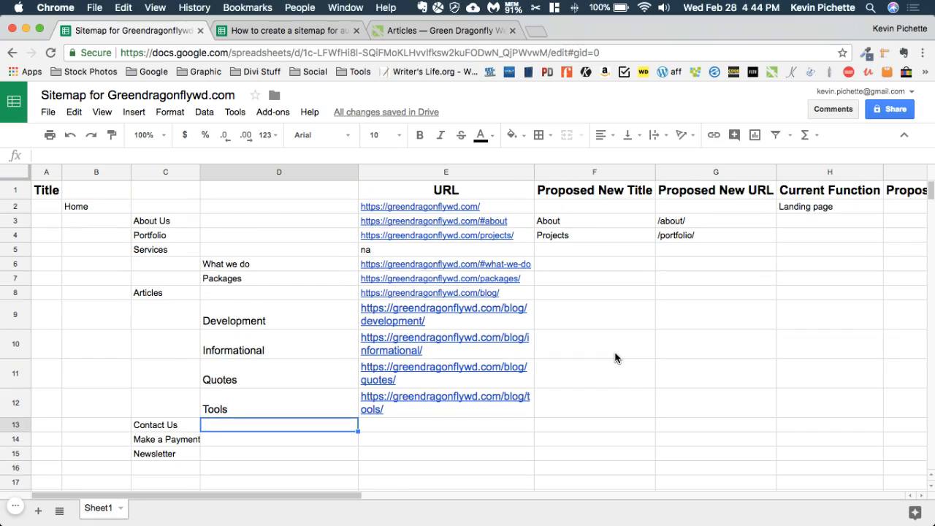
pyautogui.hscroll(1, 615, 358)
pyautogui.hscroll(1, 615, 358)
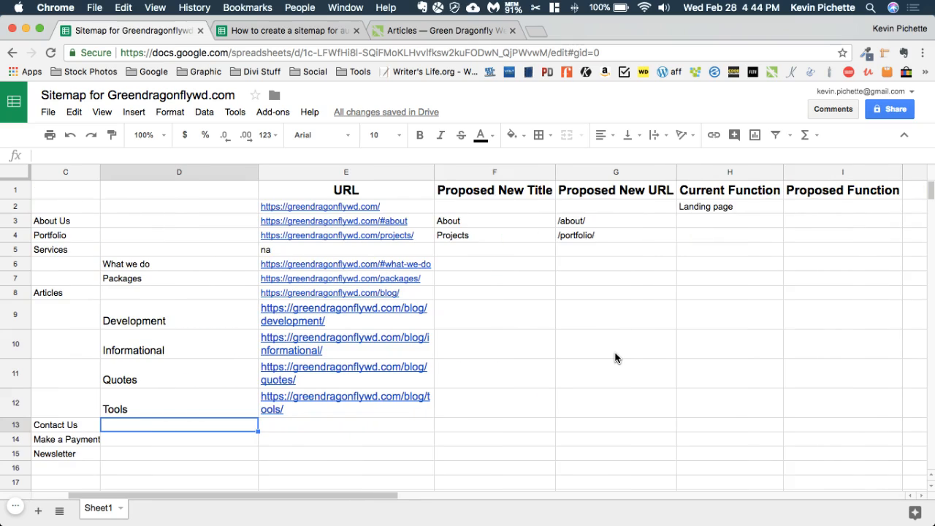
pyautogui.hscroll(-2, 616, 358)
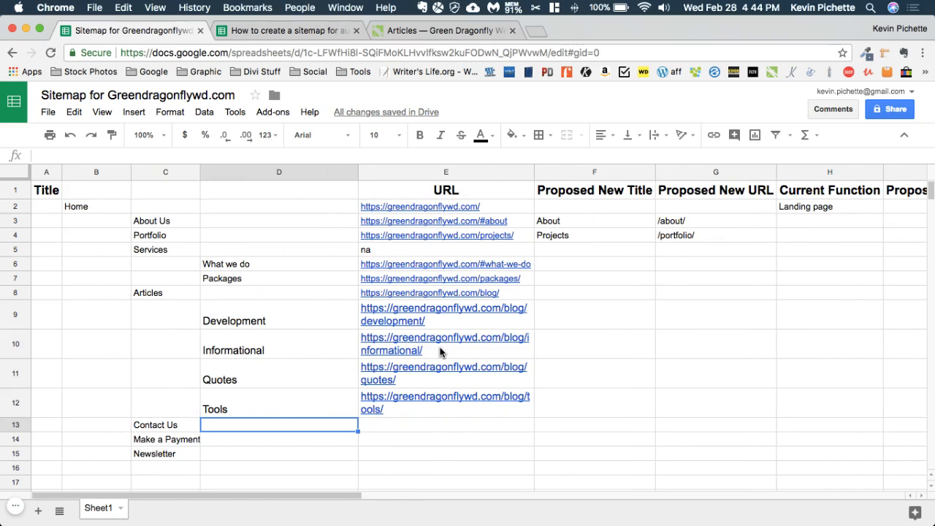